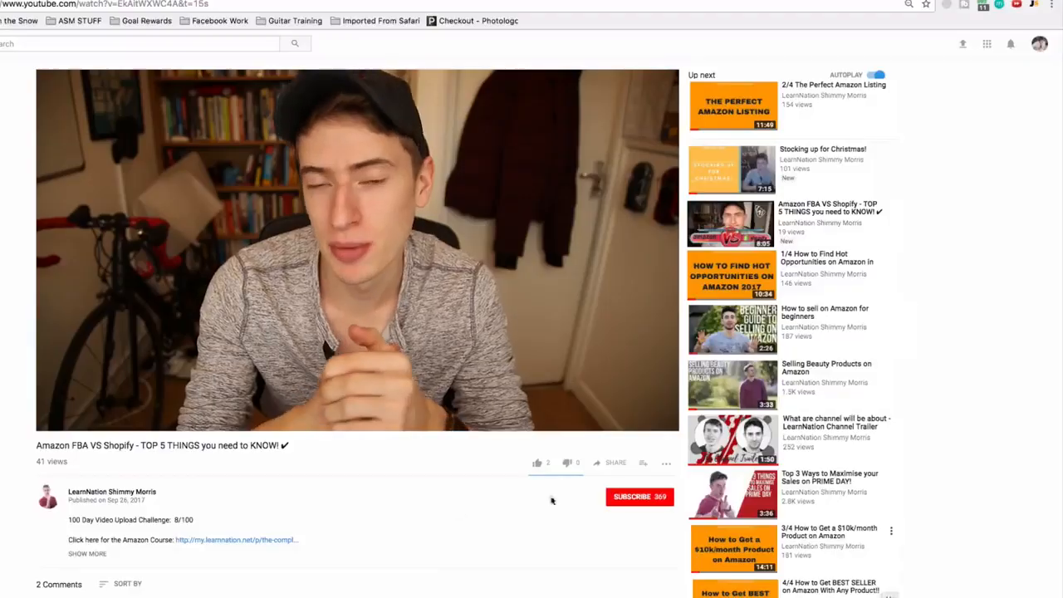
click(621, 497)
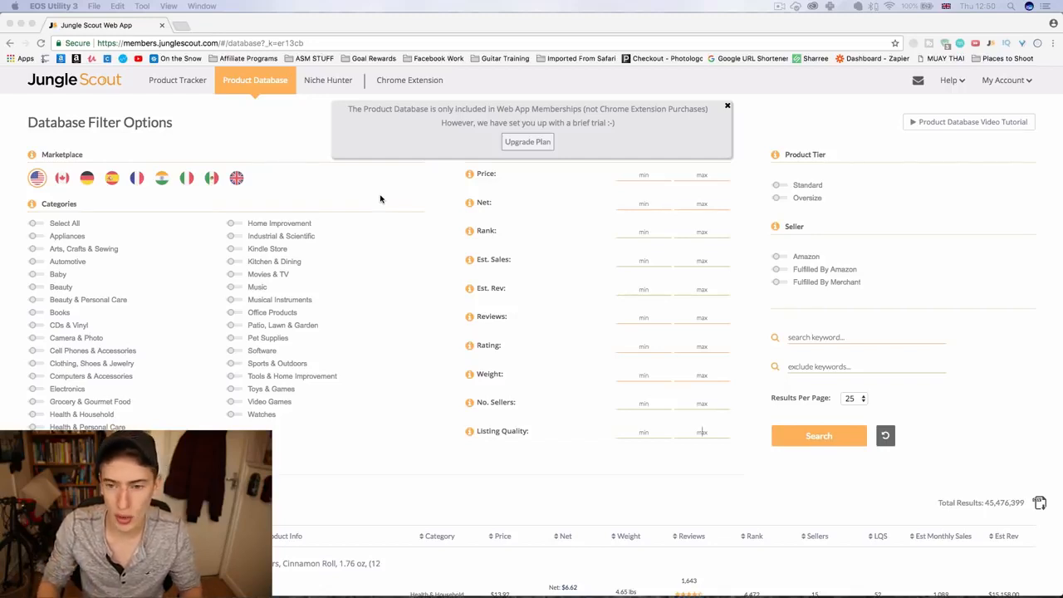
Step: Select the UK marketplace and filter for price 10–50, rank 1–1000, minimum estimated sales 400, reviews 0–150 and maximum weight 3 lbs
click(232, 179)
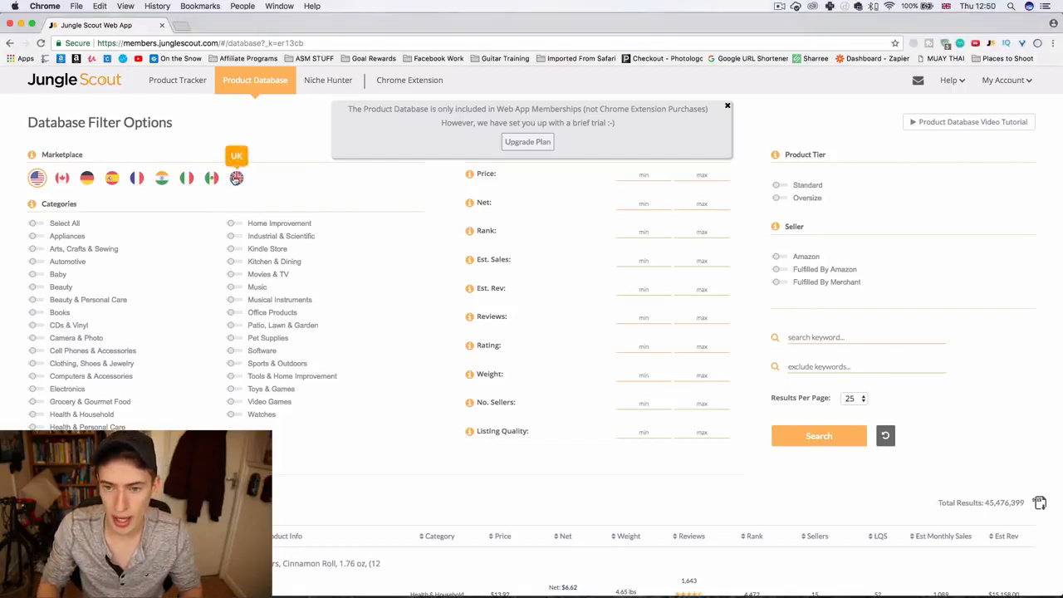
click(236, 179)
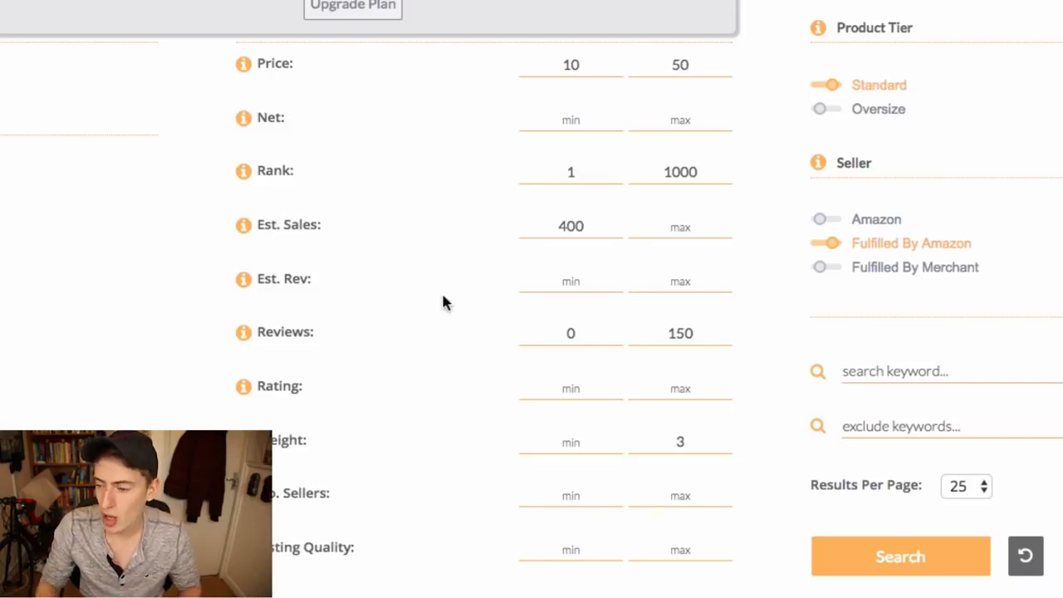
click(586, 226)
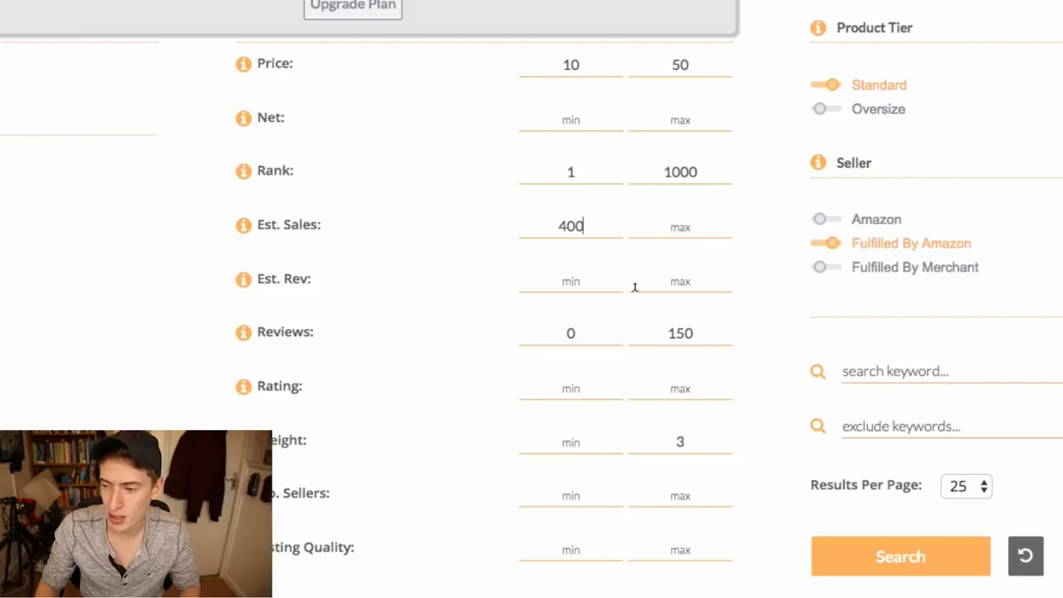
scroll(676, 325, down, 1)
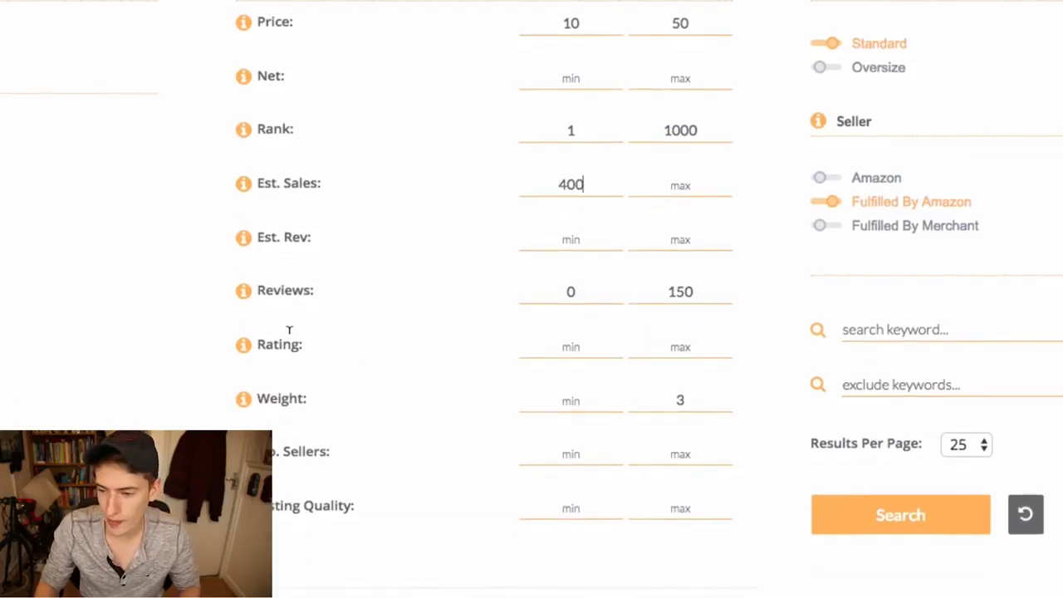
mouse_move(243, 402)
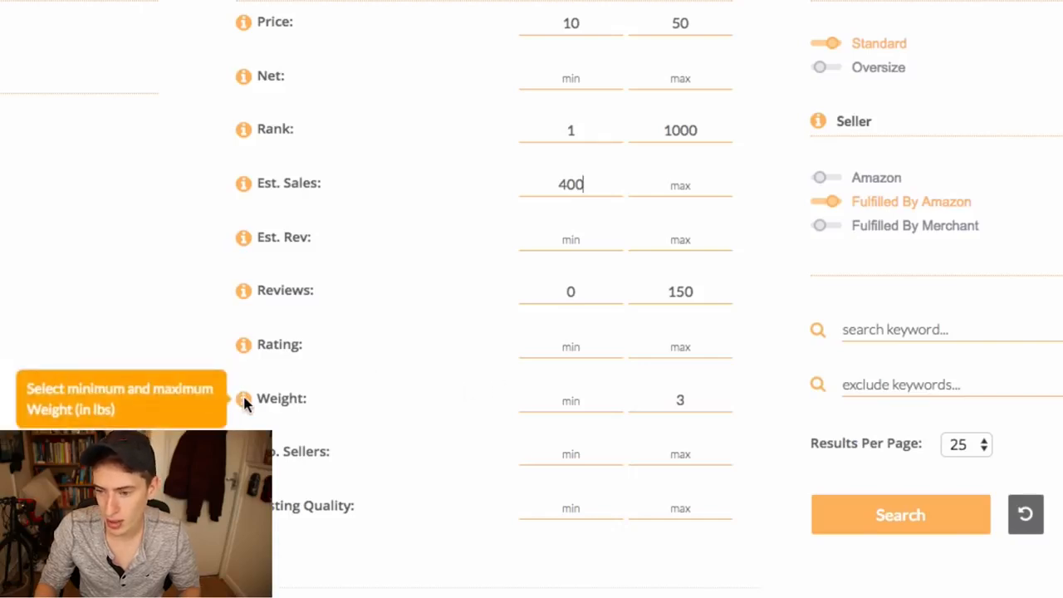
click(681, 399)
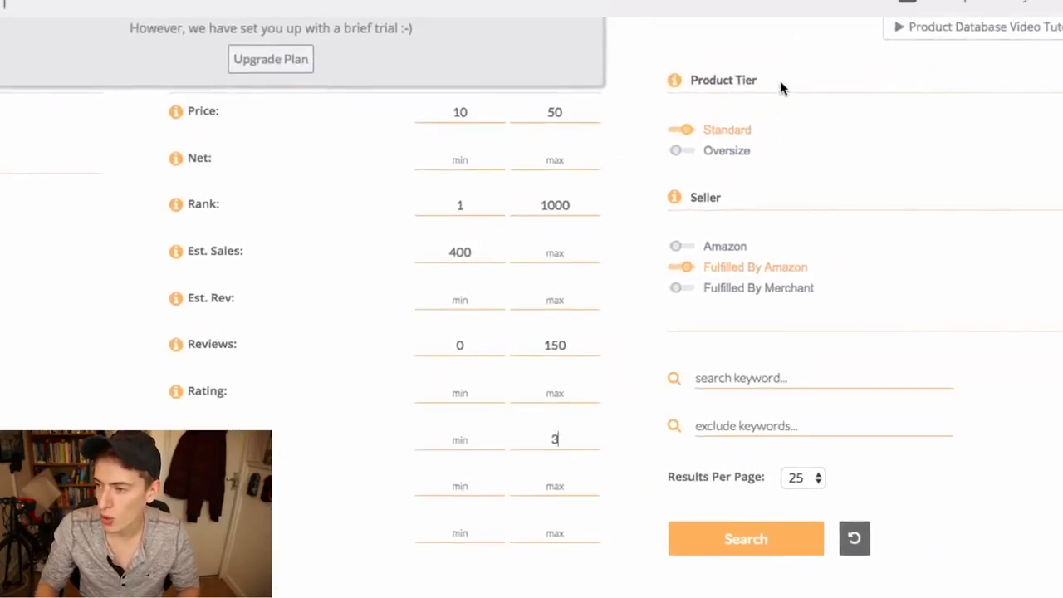
Step: Turn off the Standard product tier and the Luggage category, and run the product database search
click(761, 135)
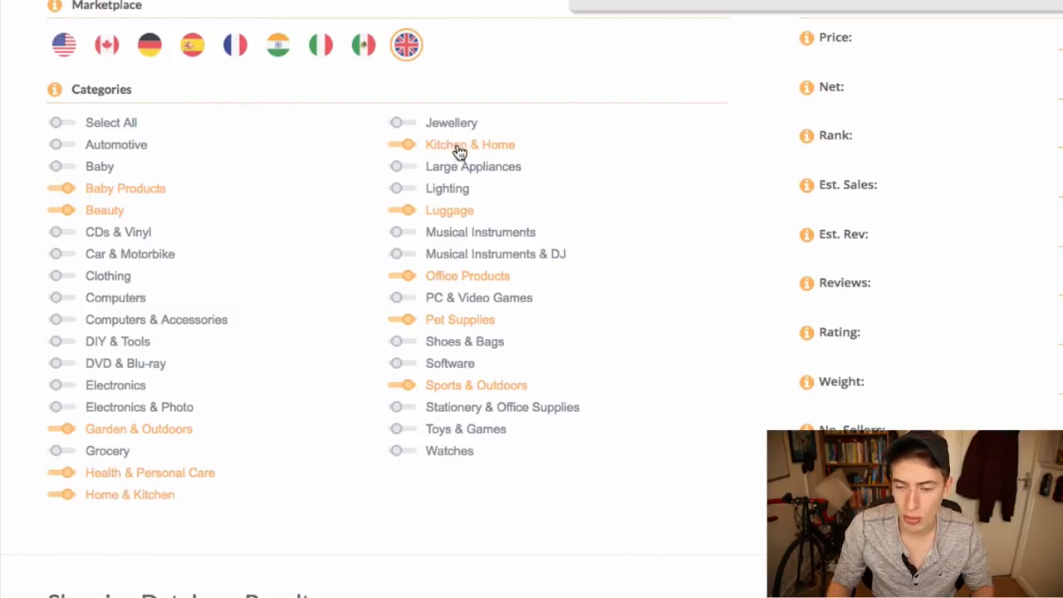
click(405, 211)
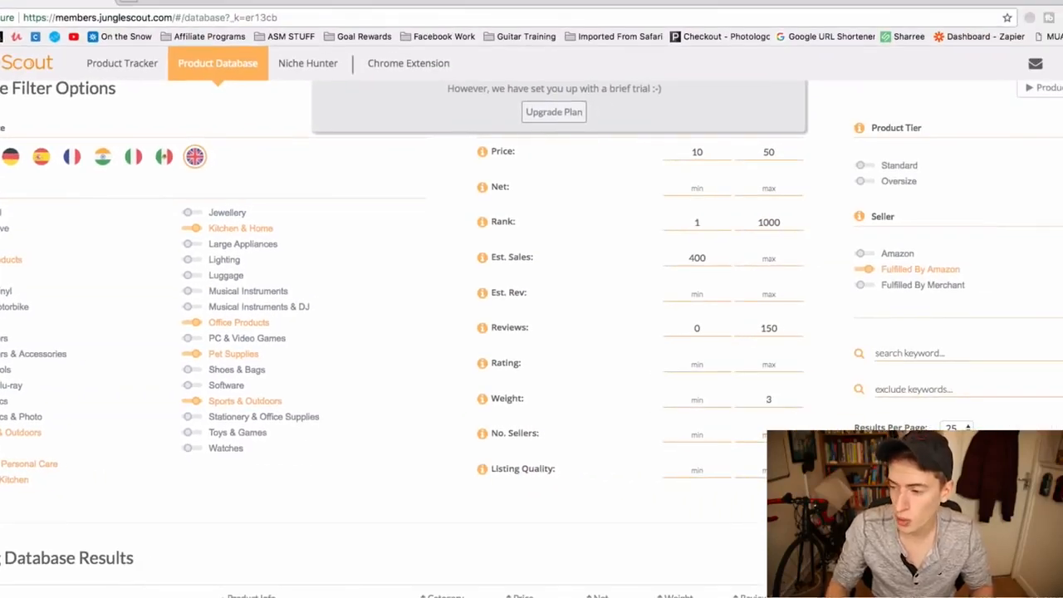
click(928, 468)
Step: Look over the products found by the database search
scroll(928, 468, down, 5)
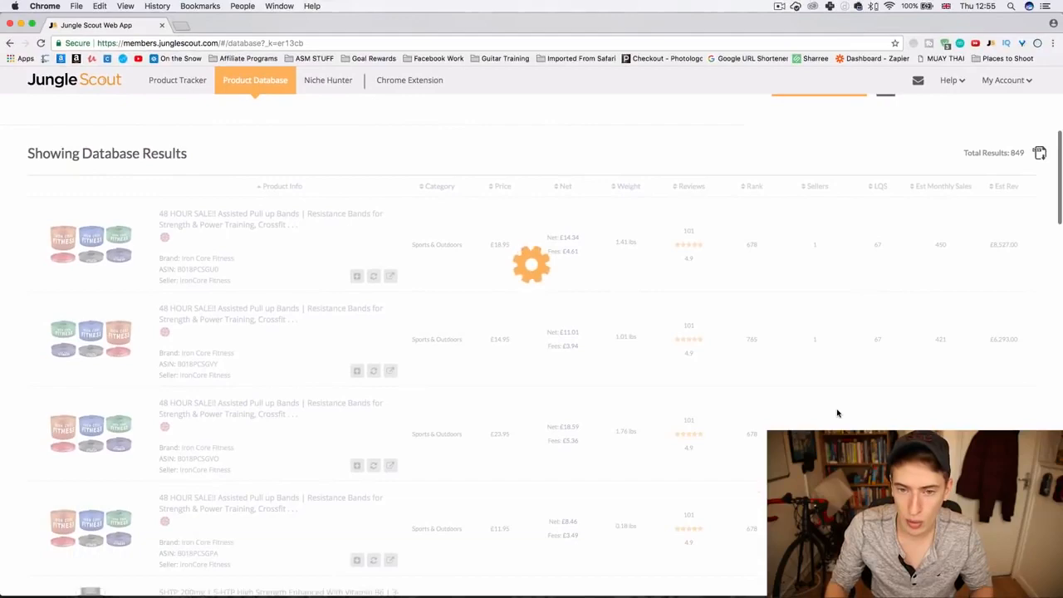
scroll(171, 359, down, 2)
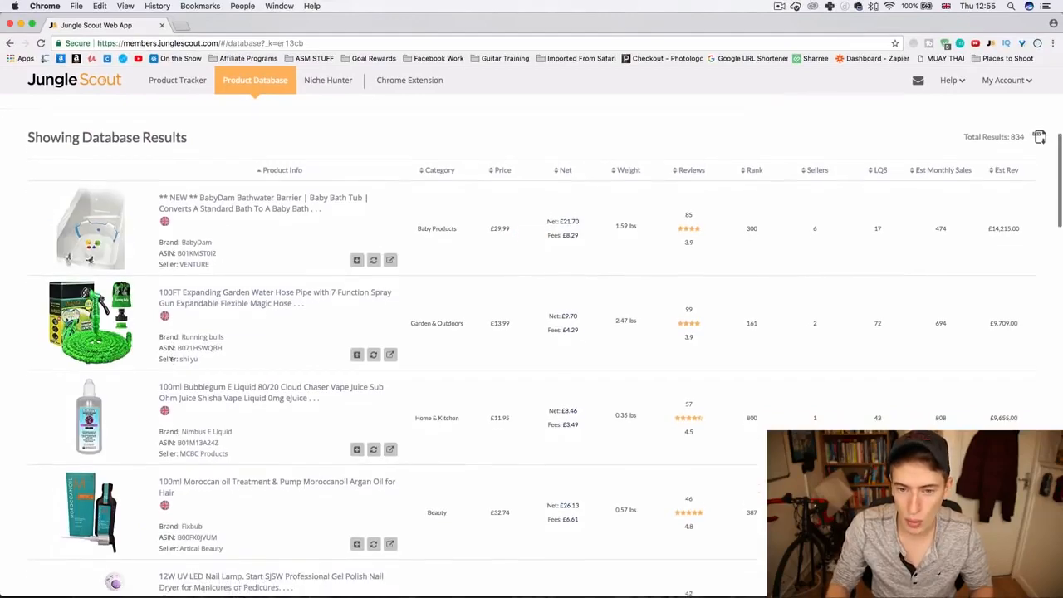
scroll(170, 364, down, 7)
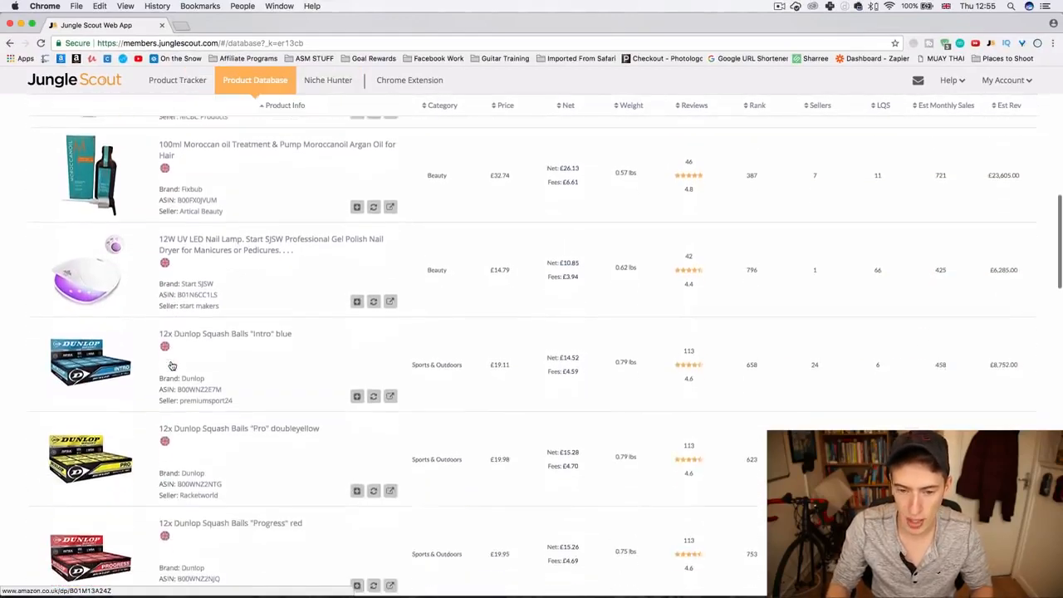
scroll(171, 365, down, 12)
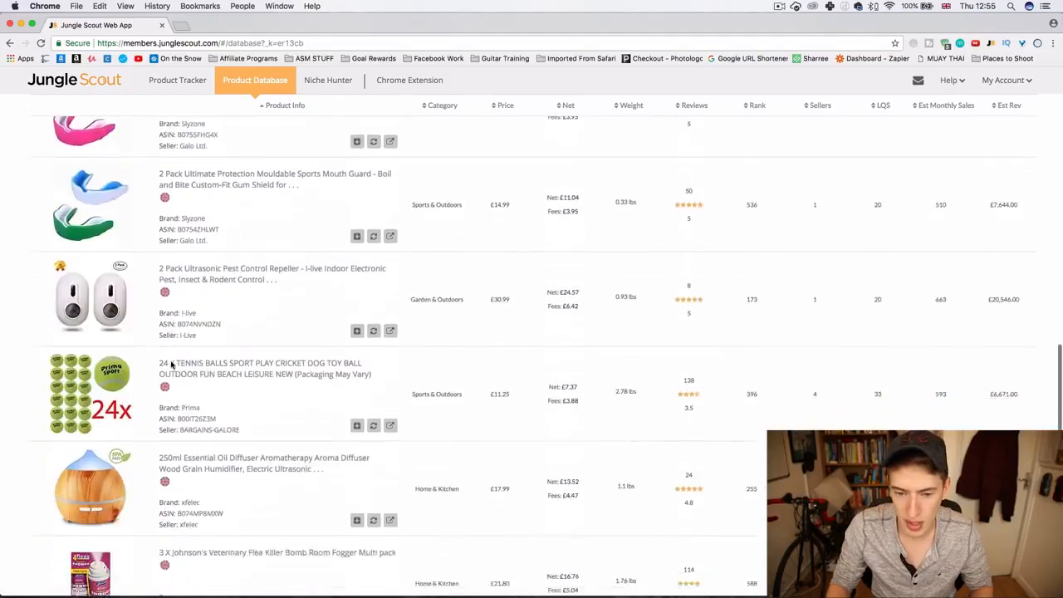
scroll(171, 365, up, 20)
scroll(172, 364, down, 5)
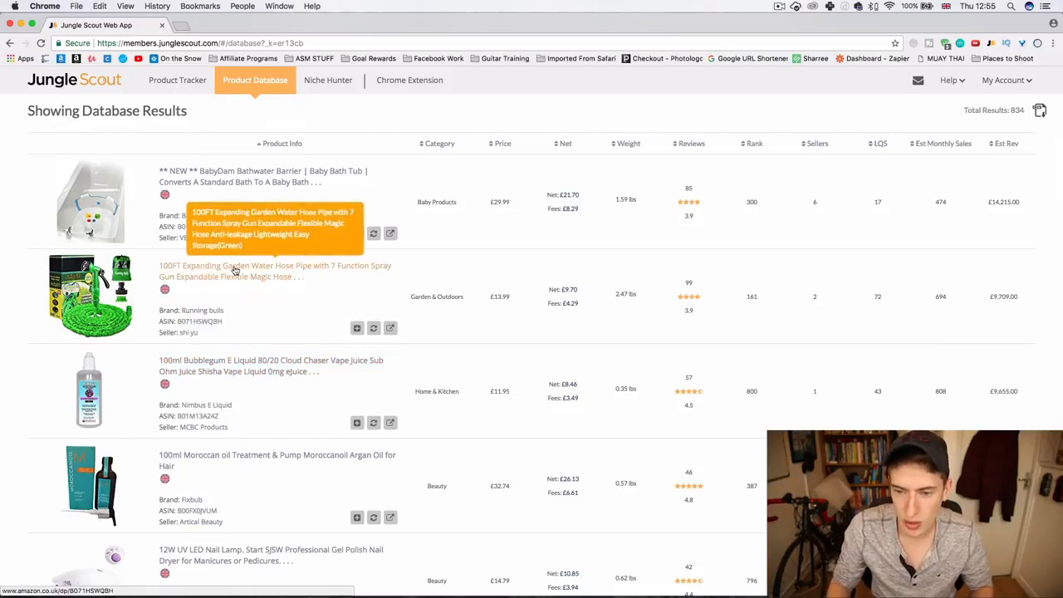
Step: Open amazon.co.uk in a new browser tab alongside the Jungle Scout results
click(186, 29)
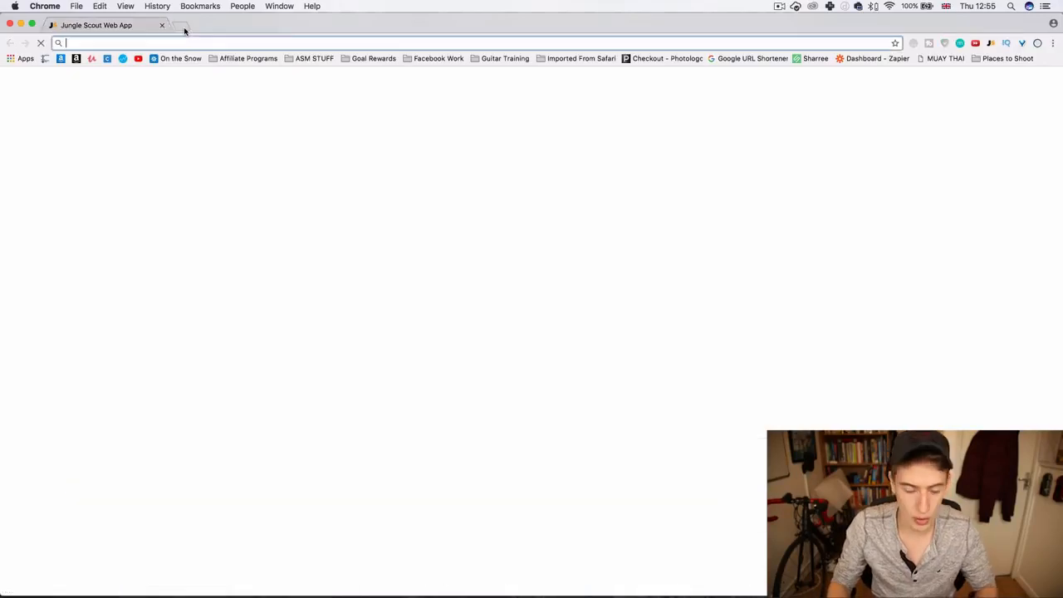
text(amazon.co.uk)
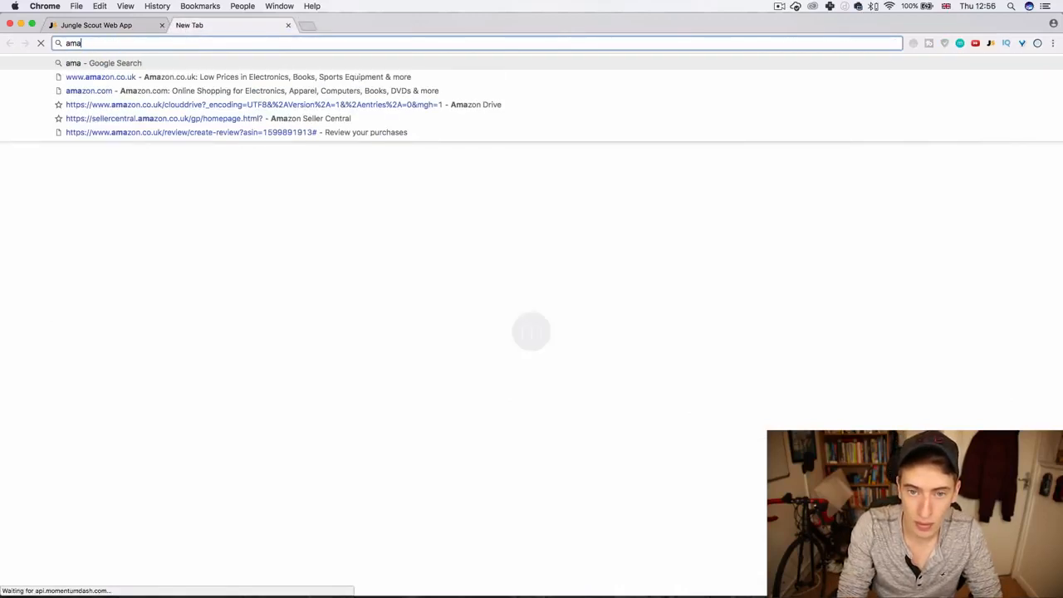
key(Return)
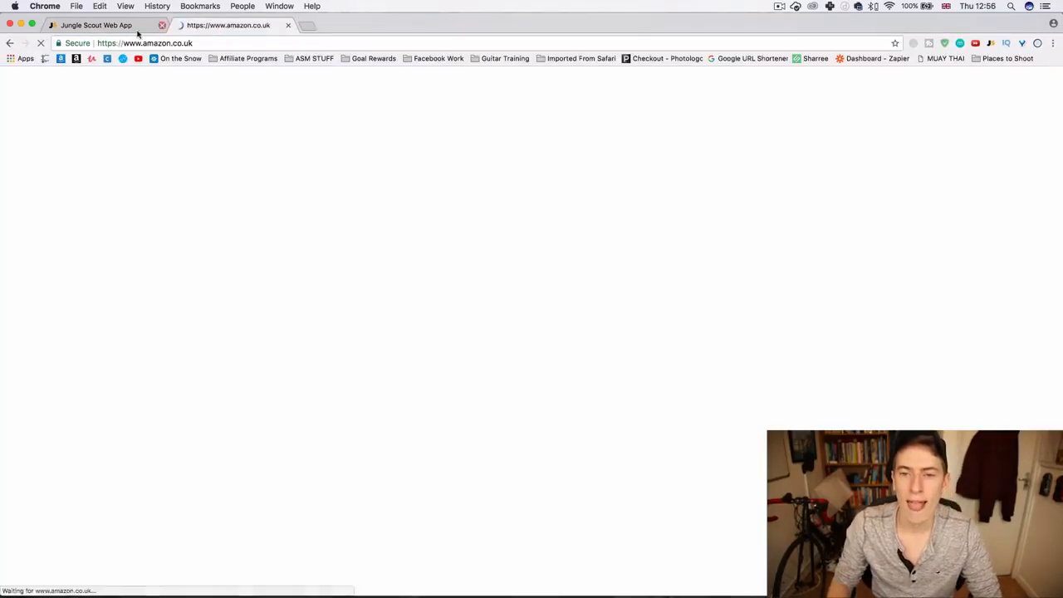
click(93, 27)
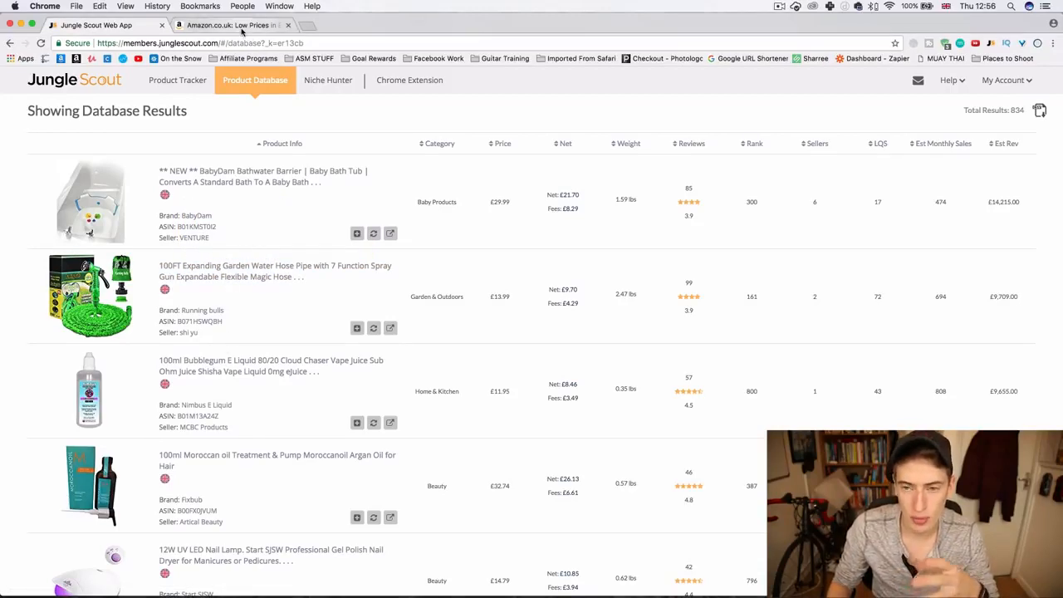
click(242, 29)
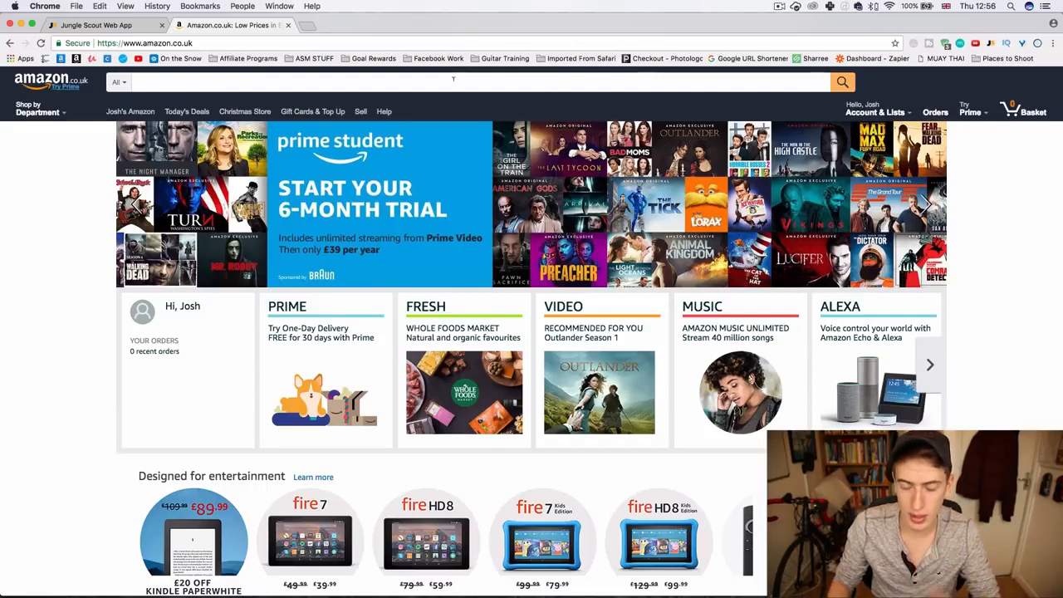
Step: Return to the Jungle Scout database results and examine the whole list for a product idea to check on Amazon
click(84, 28)
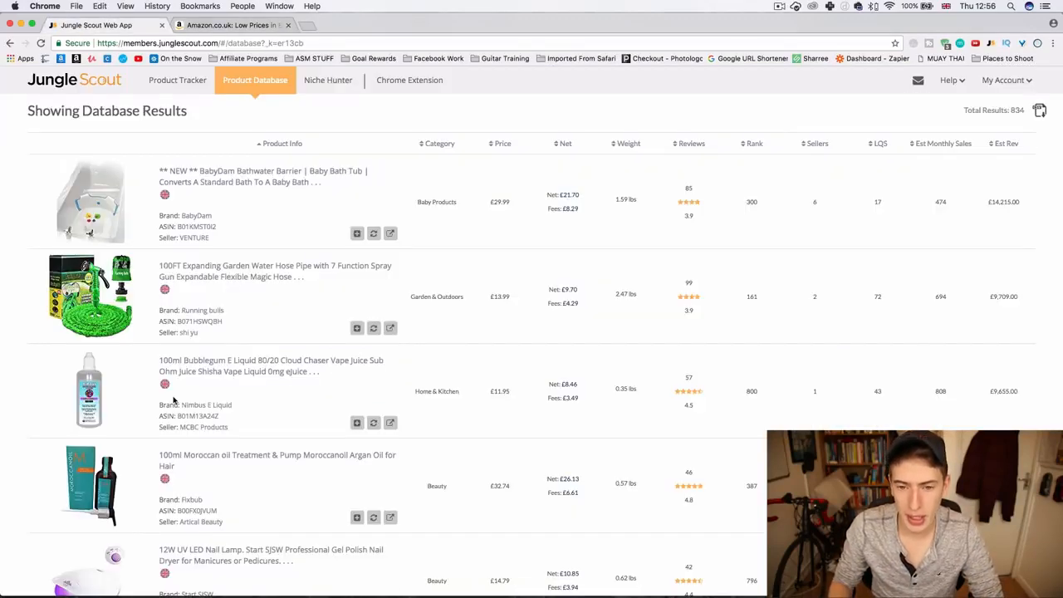
scroll(181, 303, down, 15)
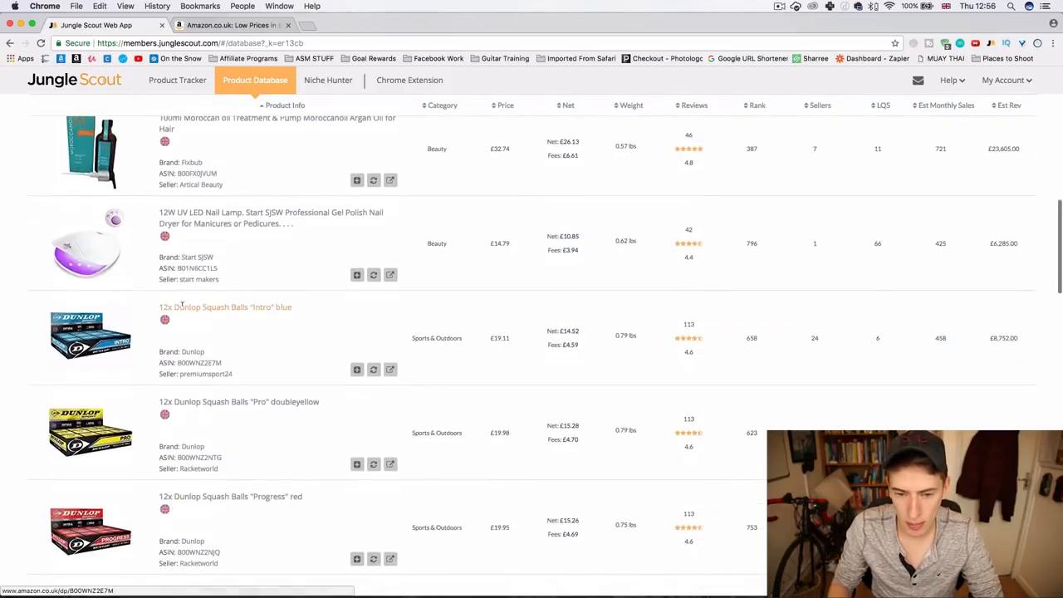
scroll(181, 302, up, 10)
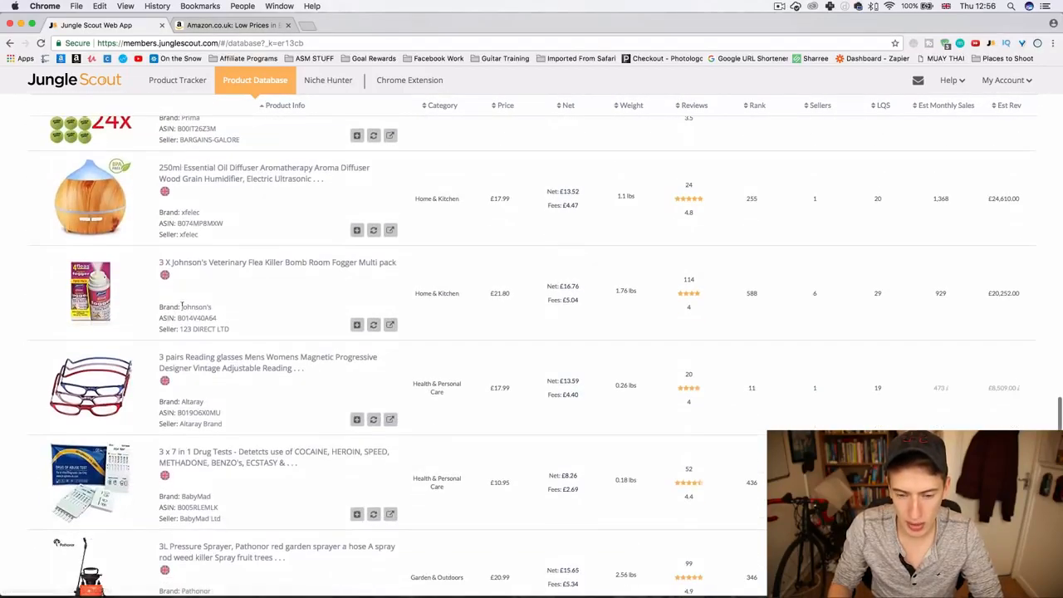
scroll(181, 302, down, 3)
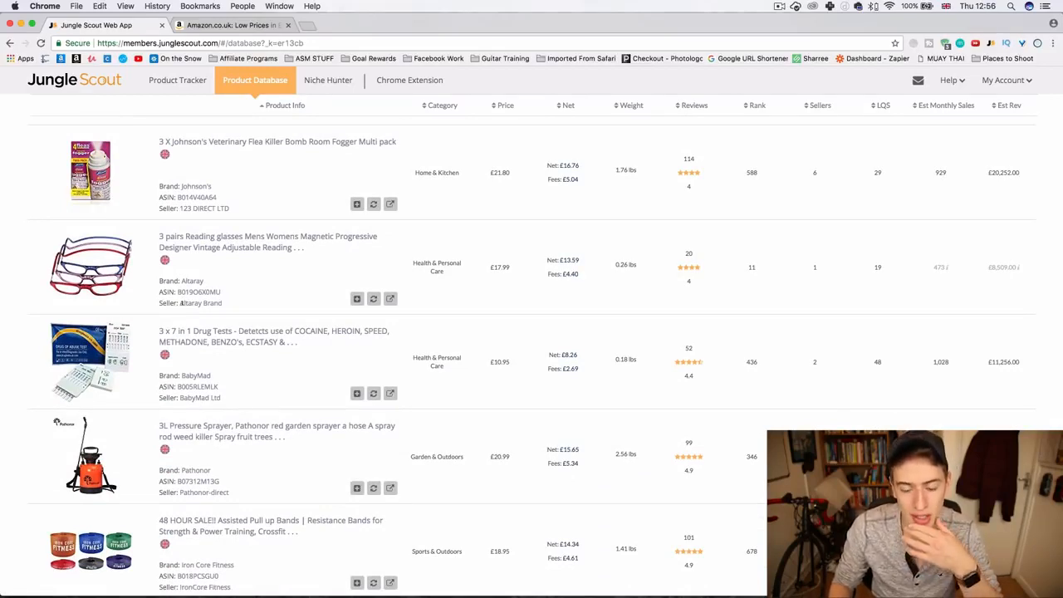
scroll(181, 303, down, 4)
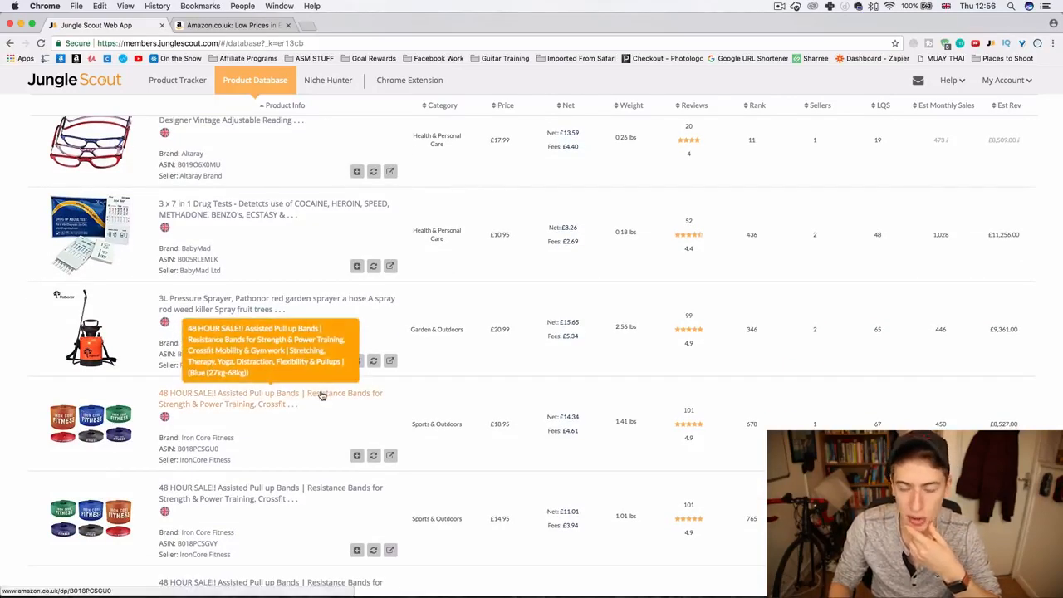
scroll(322, 394, down, 7)
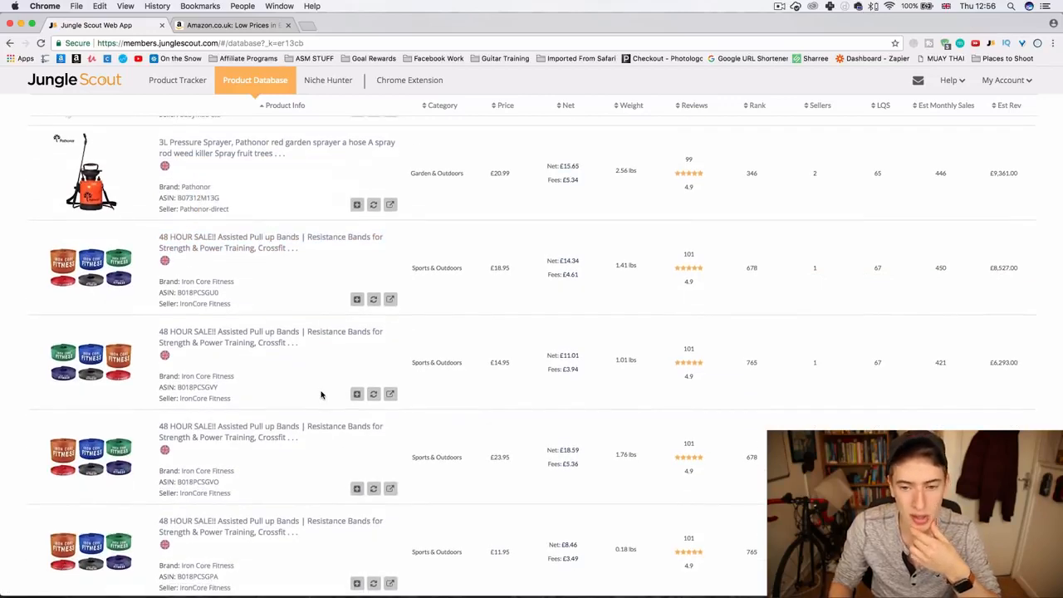
scroll(321, 395, down, 3)
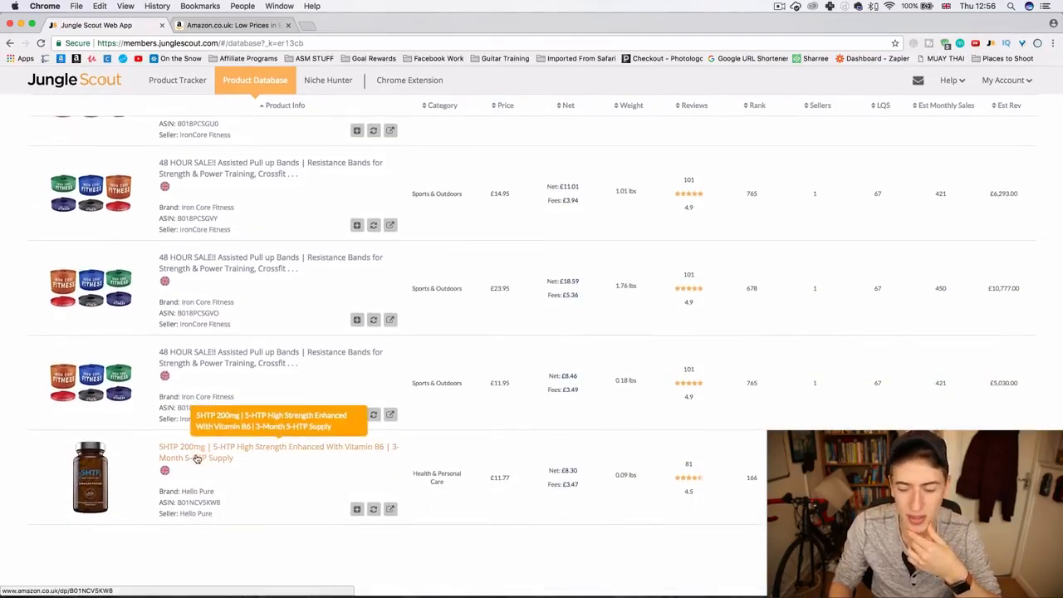
scroll(199, 462, up, 3)
scroll(208, 393, up, 15)
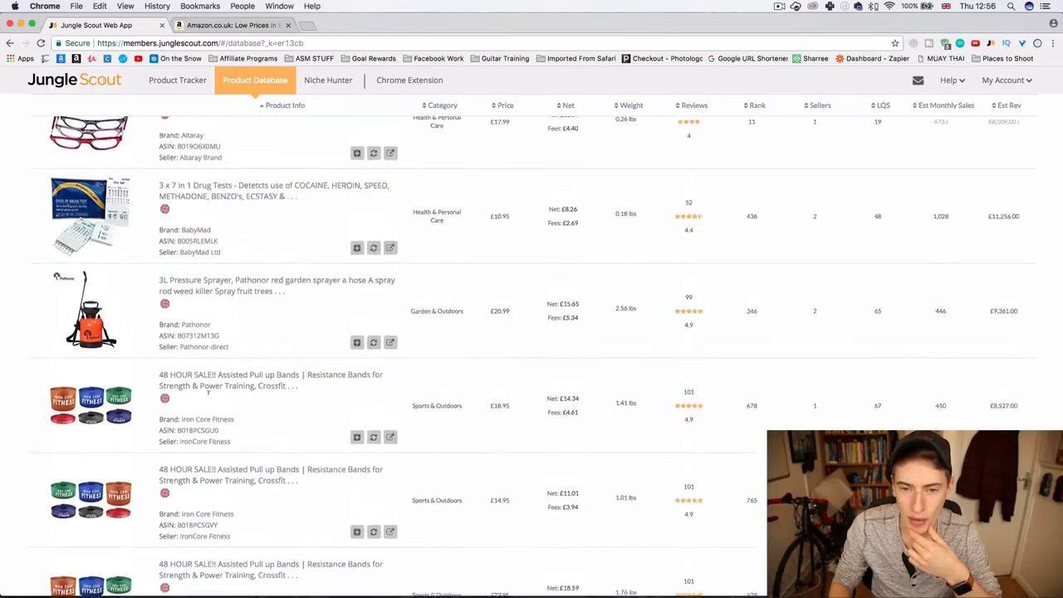
scroll(207, 393, up, 15)
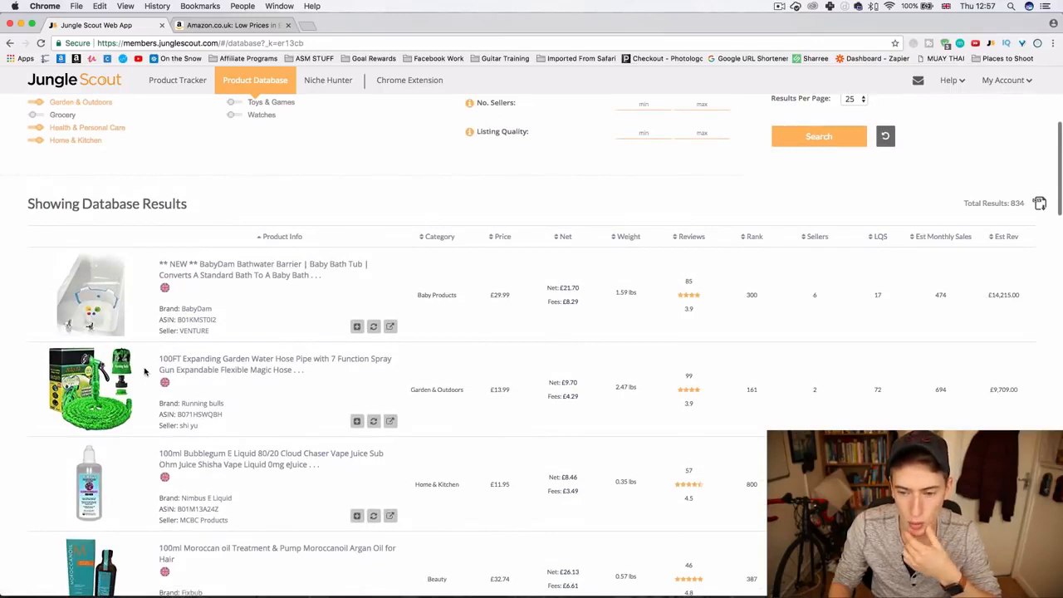
Step: Switch to Amazon, search all departments for "garden hose" and look through the listings
click(209, 26)
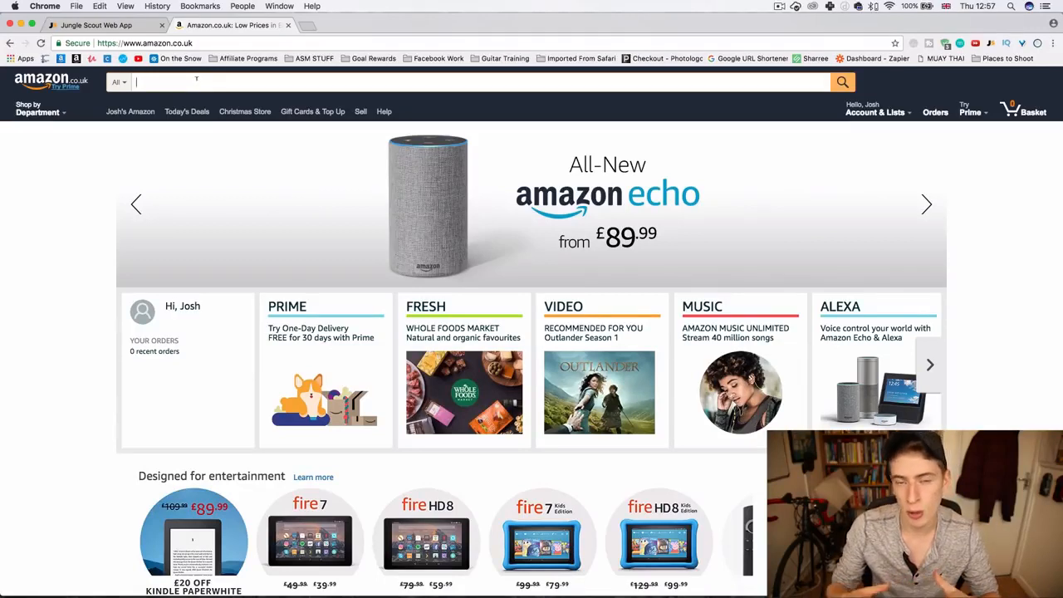
text(garden hose)
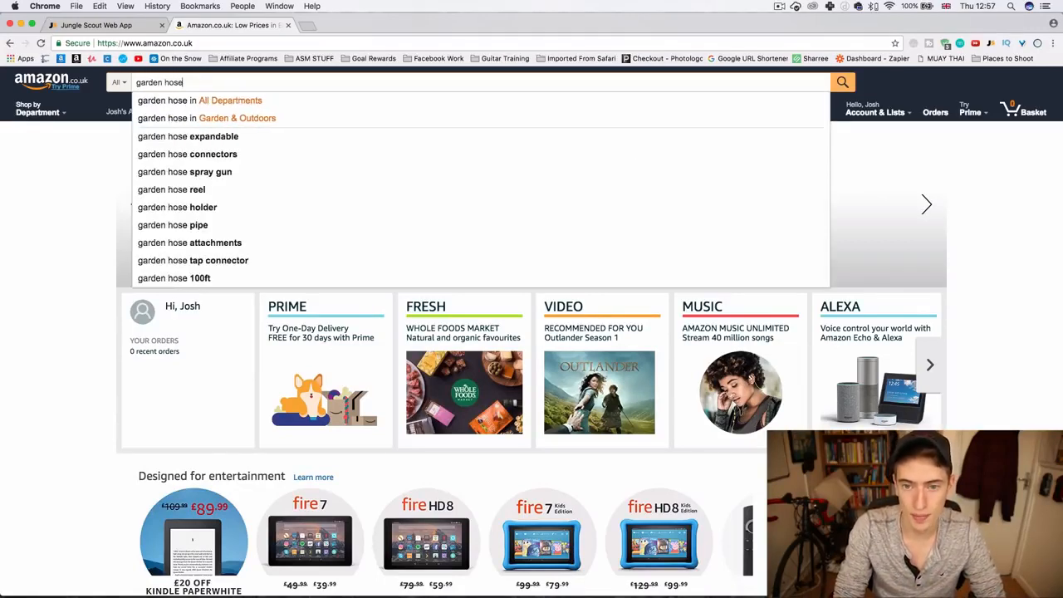
key(Return)
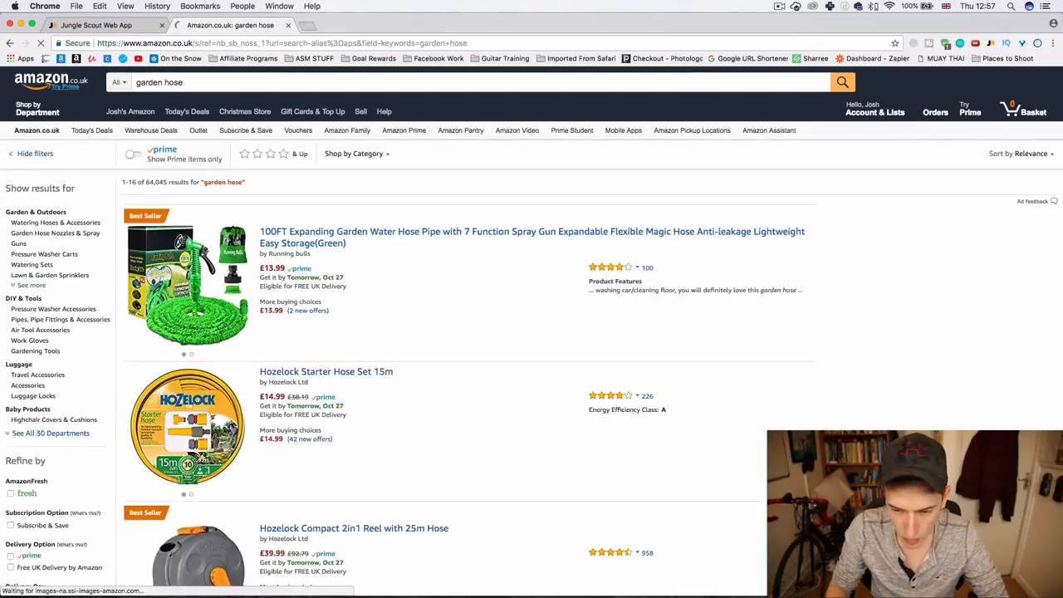
scroll(375, 462, down, 15)
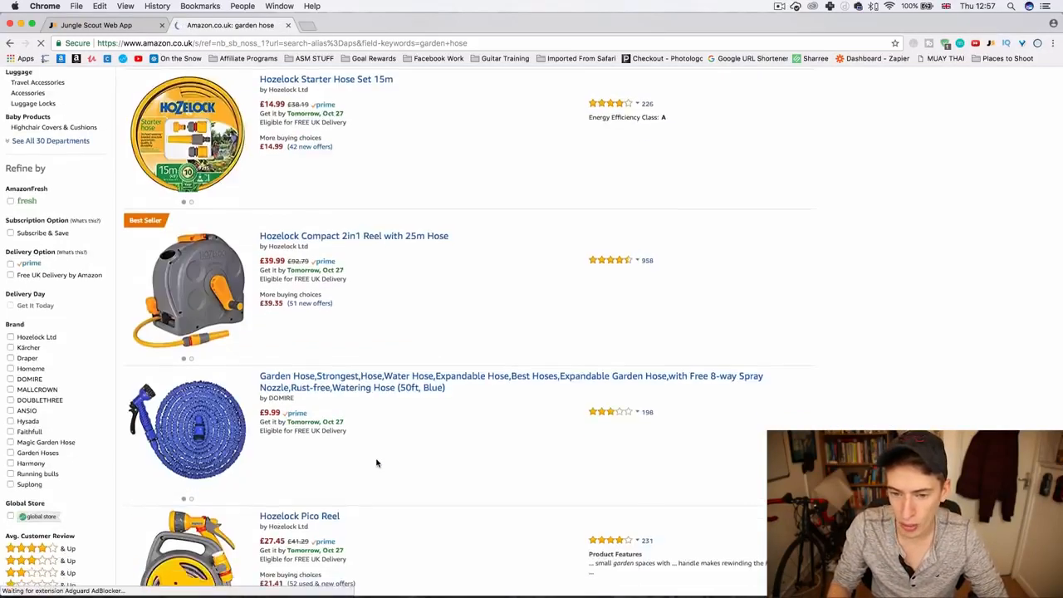
scroll(375, 463, down, 3)
scroll(375, 463, up, 15)
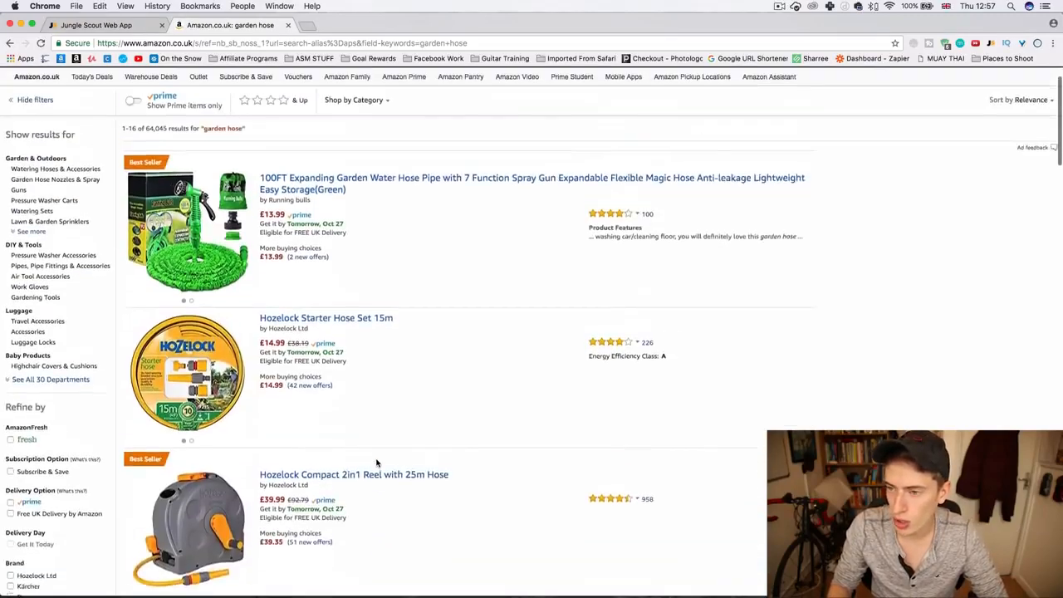
Step: Open the Jungle Scout extension on the garden hose search results to analyse their sales data
click(990, 44)
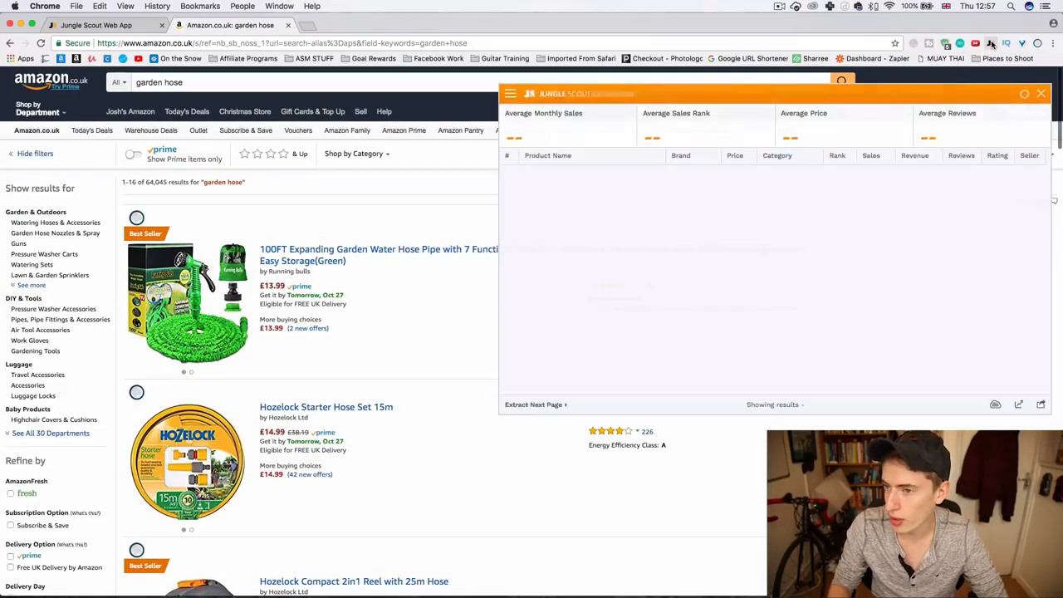
click(991, 43)
click(991, 44)
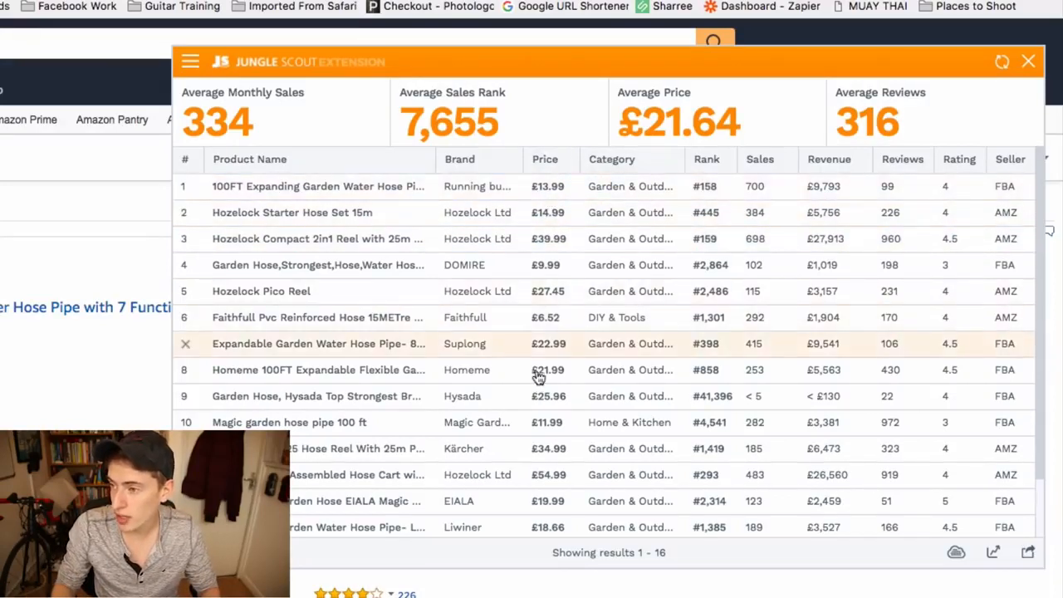
Step: Examine the garden hose averages for price, sales rank, monthly sales and reviews in the Jungle Scout extension
drag(748, 130, 634, 122)
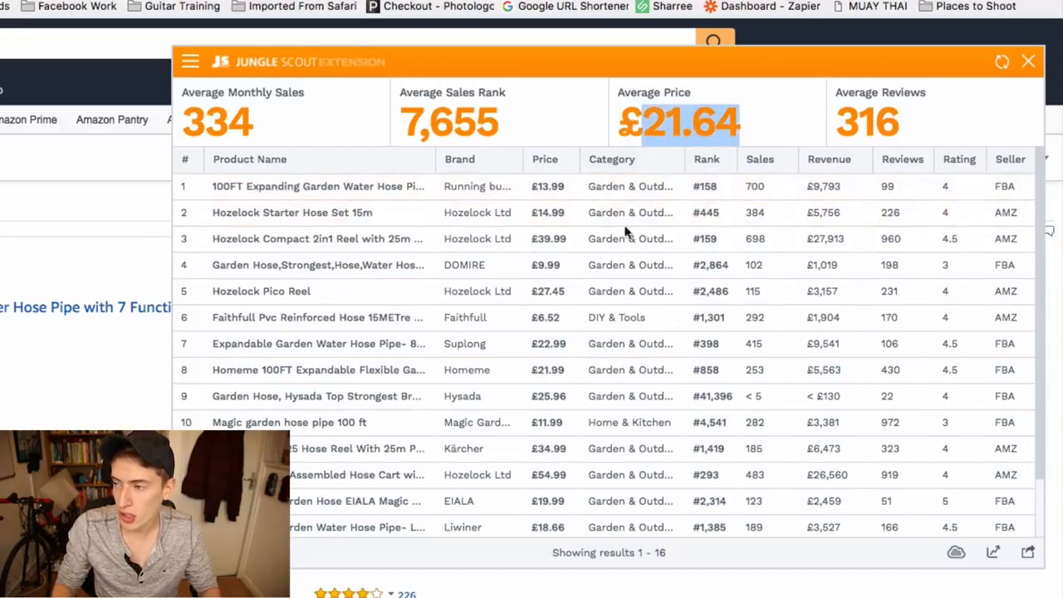
click(688, 133)
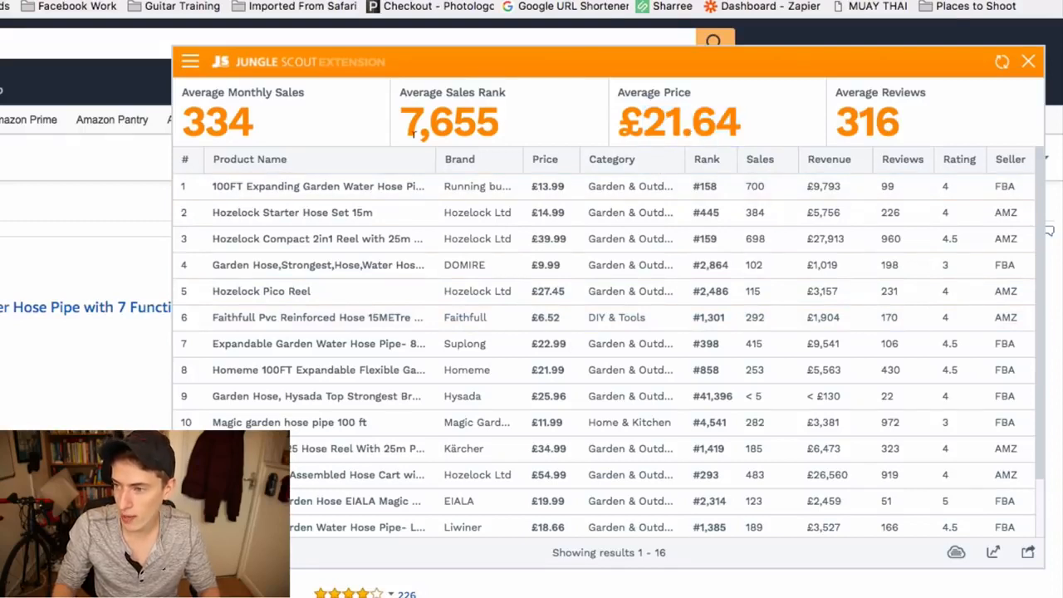
drag(504, 126, 417, 116)
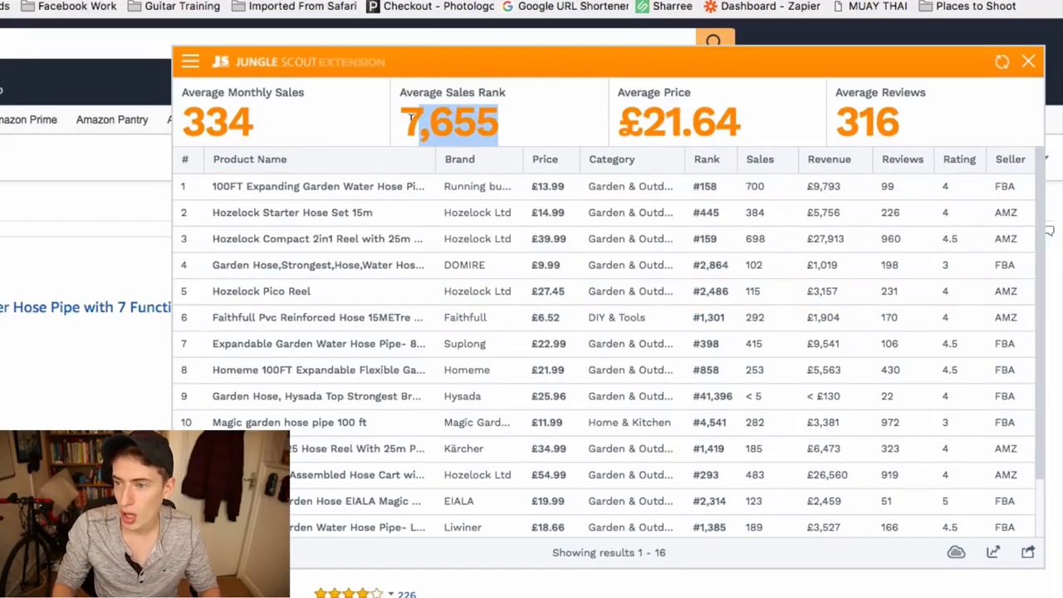
drag(264, 126, 206, 122)
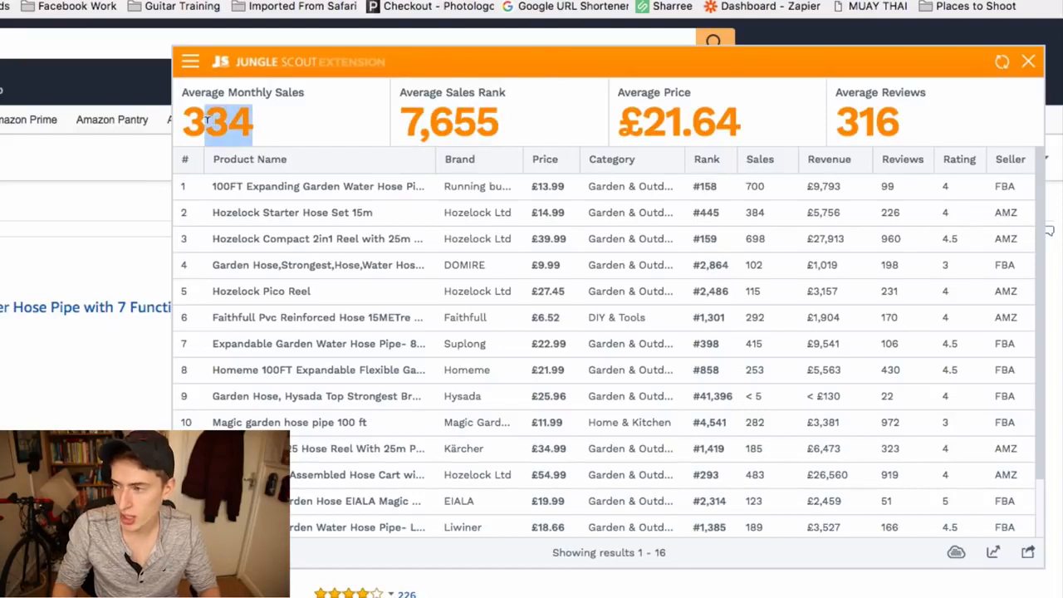
drag(945, 125, 827, 129)
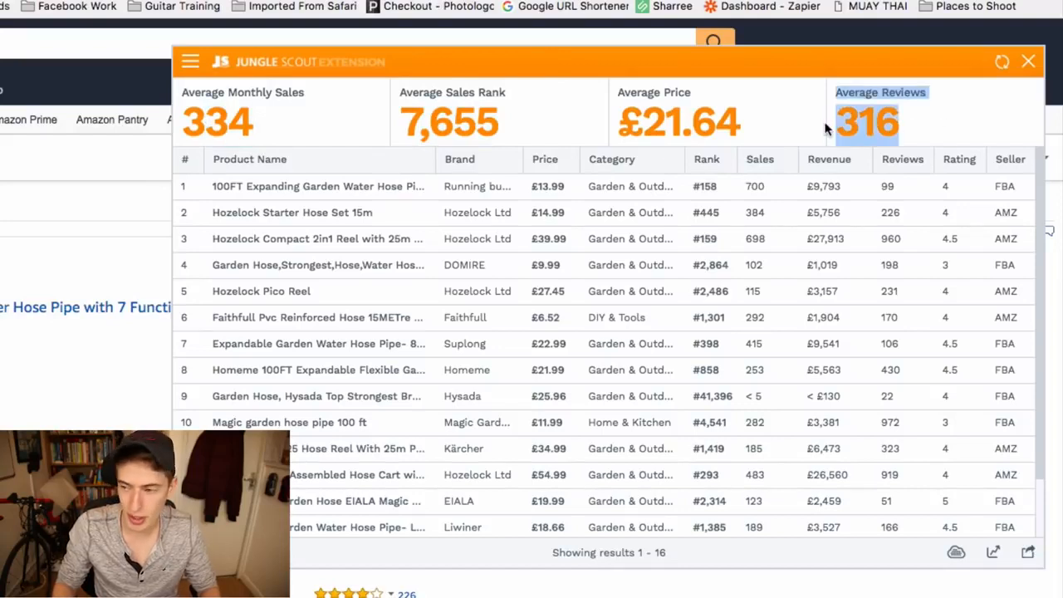
mouse_move(384, 284)
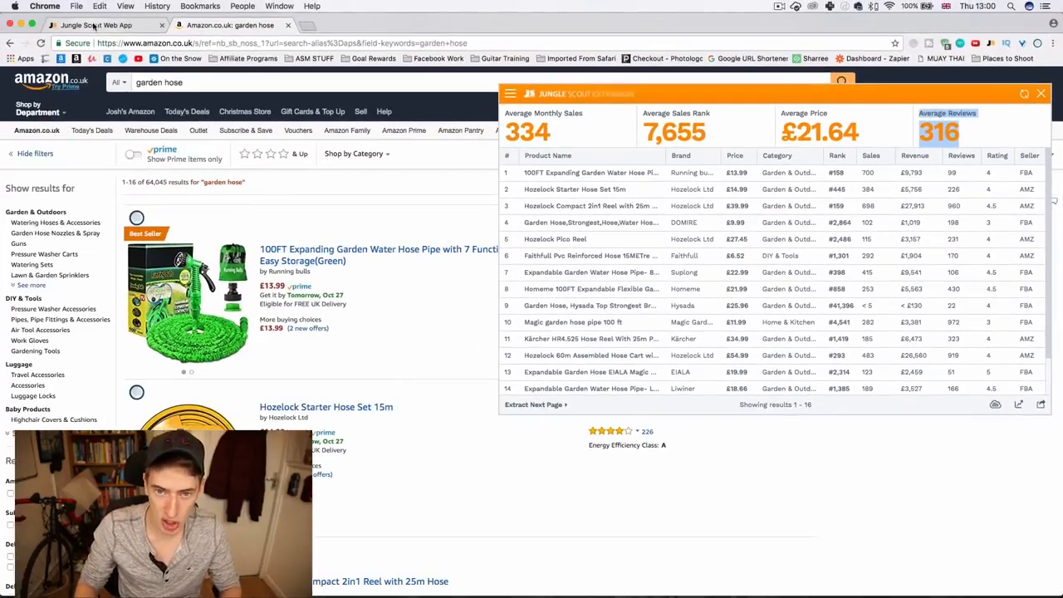
Step: Return to the Jungle Scout database, look through the rest of the current results page and open the next page
click(94, 25)
scroll(203, 291, down, 10)
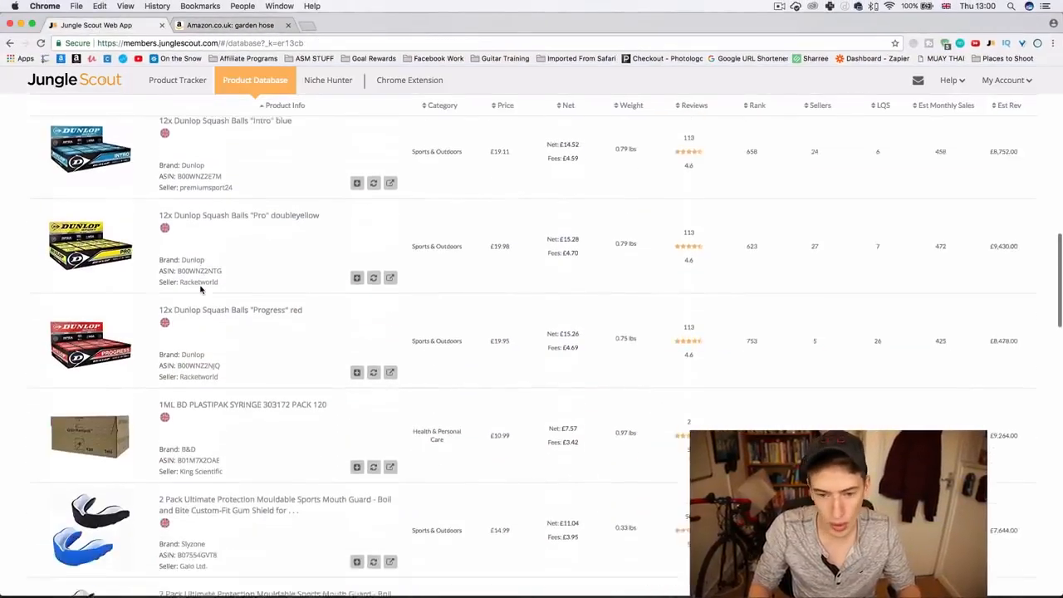
scroll(201, 289, down, 8)
scroll(200, 289, down, 10)
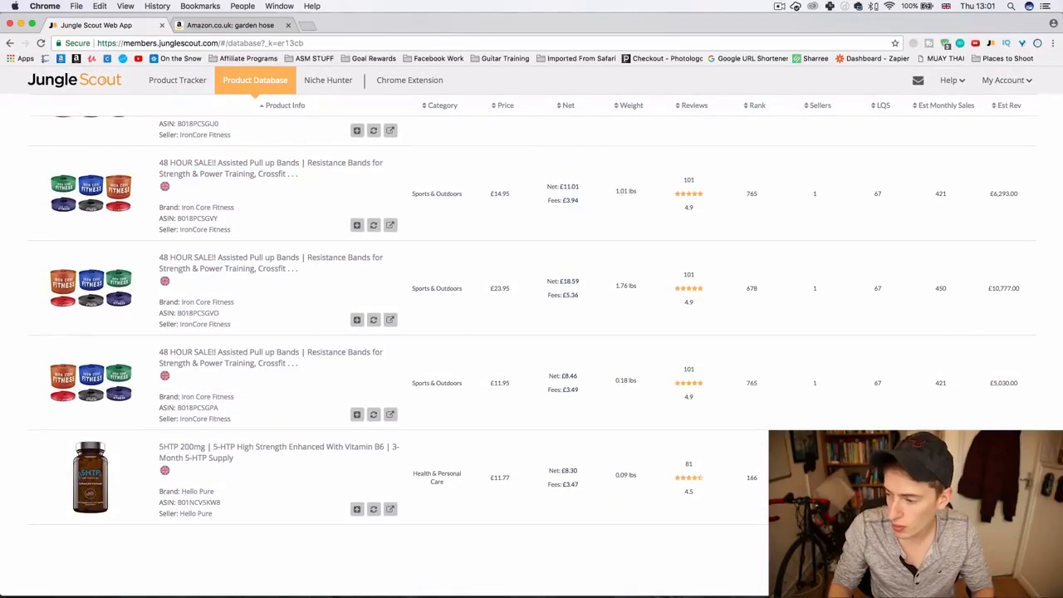
click(1012, 552)
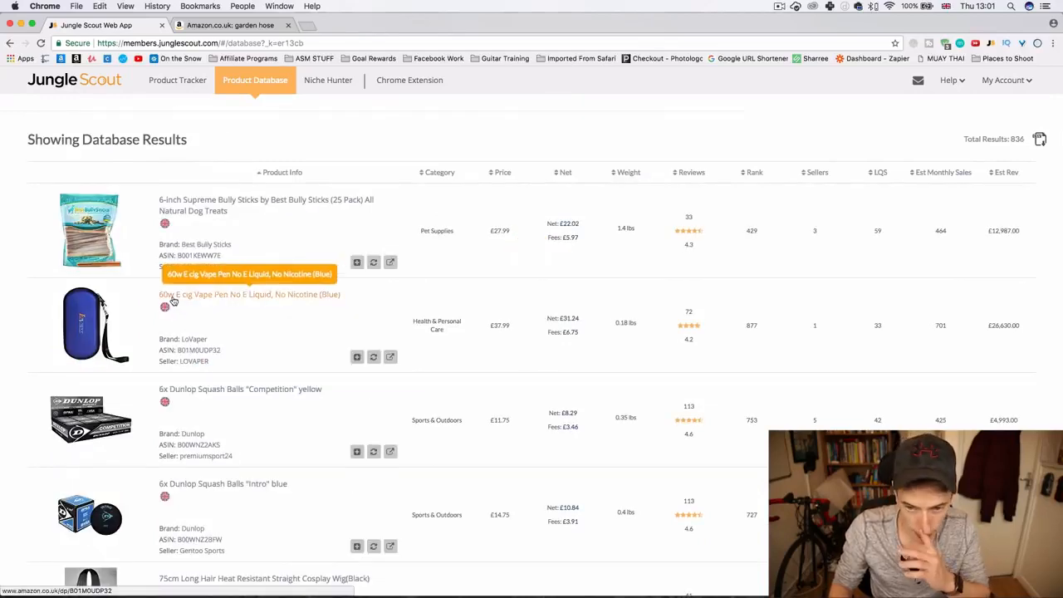
Step: Examine the products on the second page of database results for another idea to check on Amazon
scroll(172, 300, down, 3)
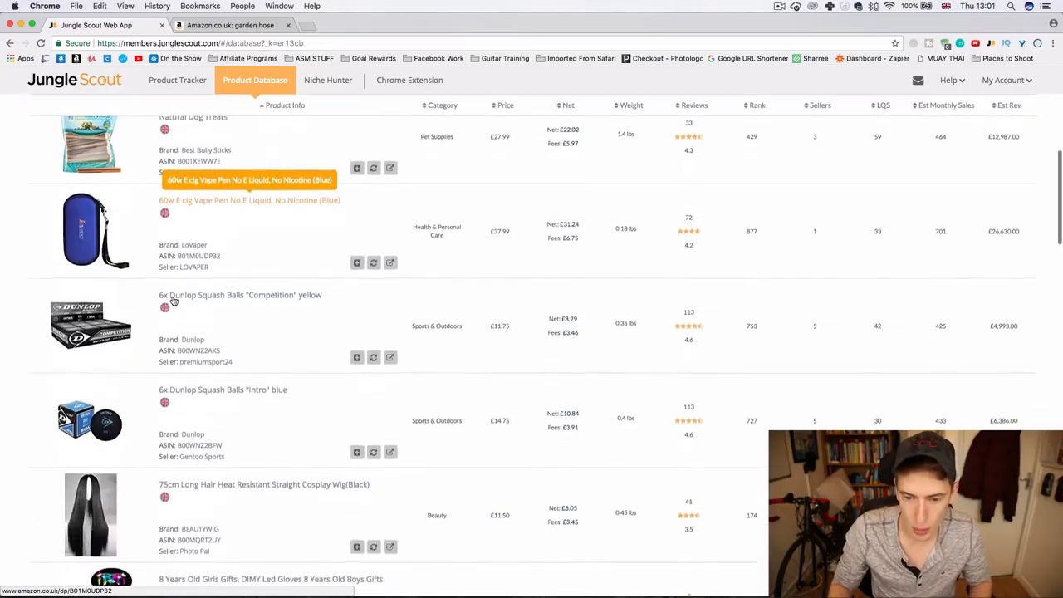
scroll(199, 399, down, 6)
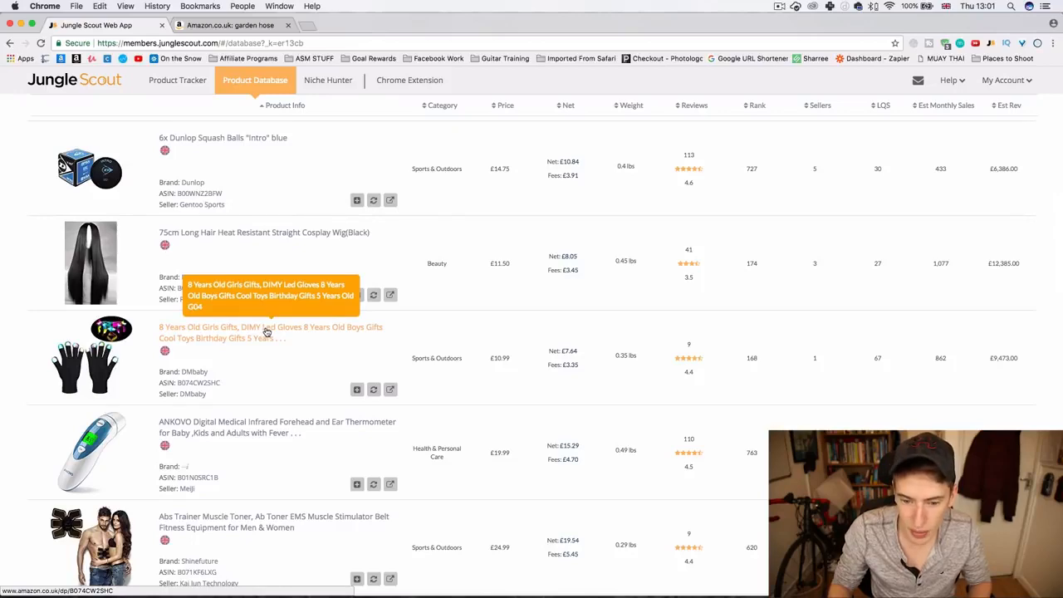
scroll(266, 332, down, 10)
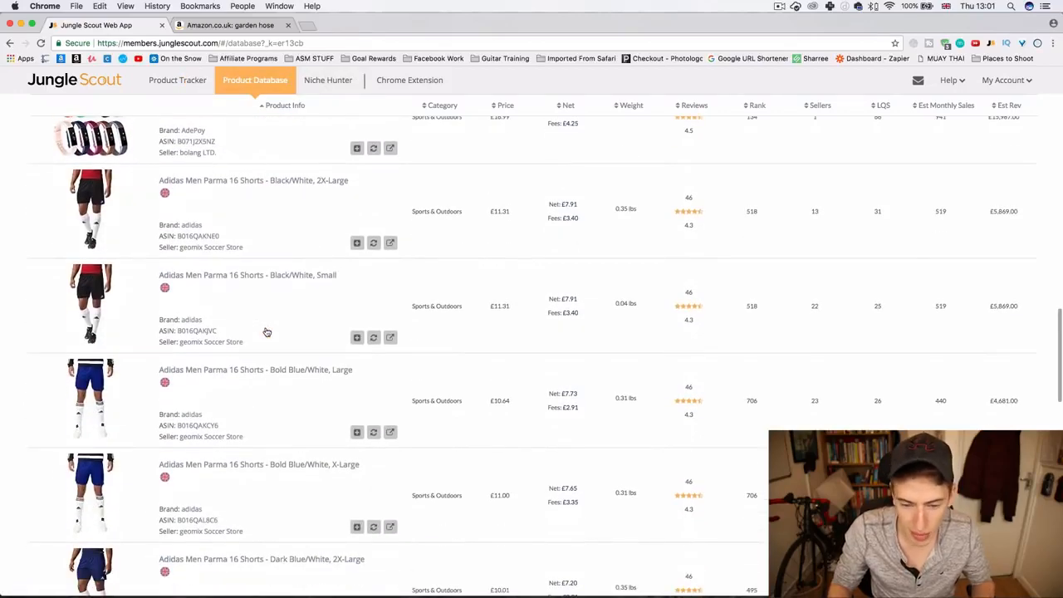
scroll(266, 331, down, 6)
scroll(265, 331, up, 15)
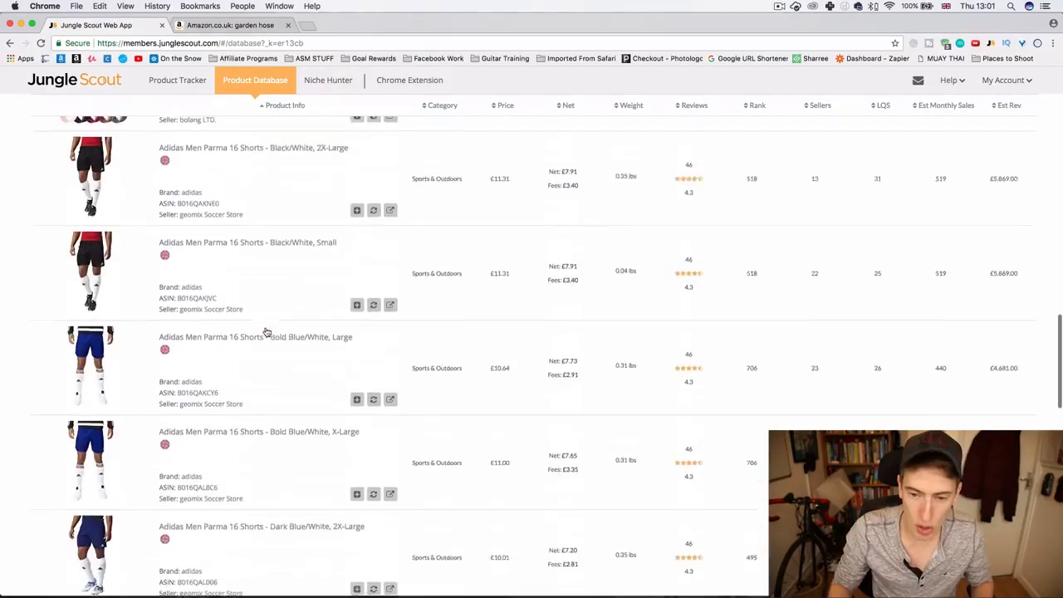
scroll(266, 331, up, 3)
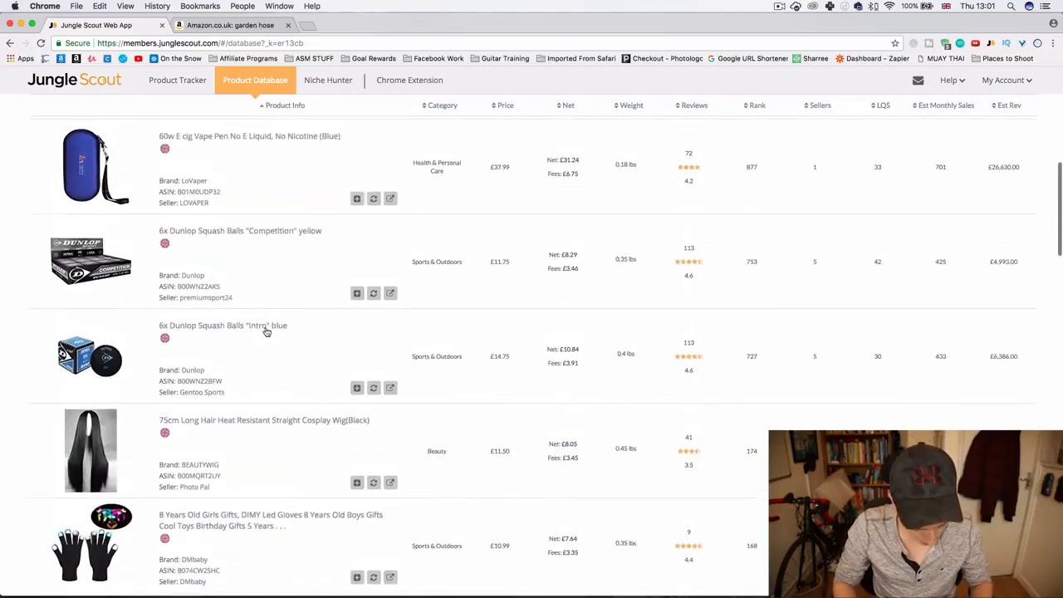
scroll(266, 332, up, 15)
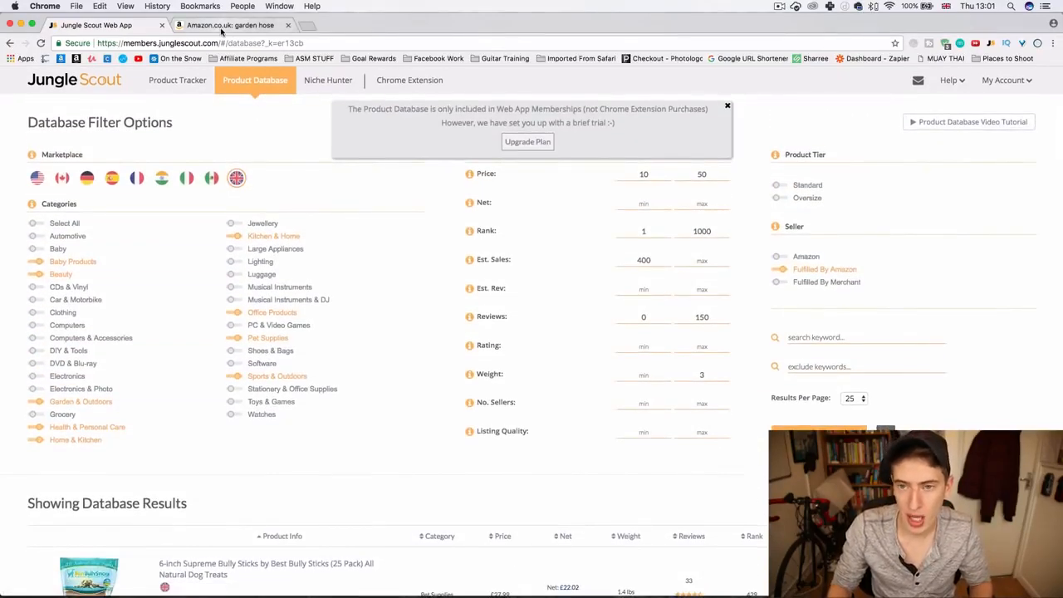
Step: Switch to the Amazon results and search for "bike cover" instead of garden hose
click(221, 27)
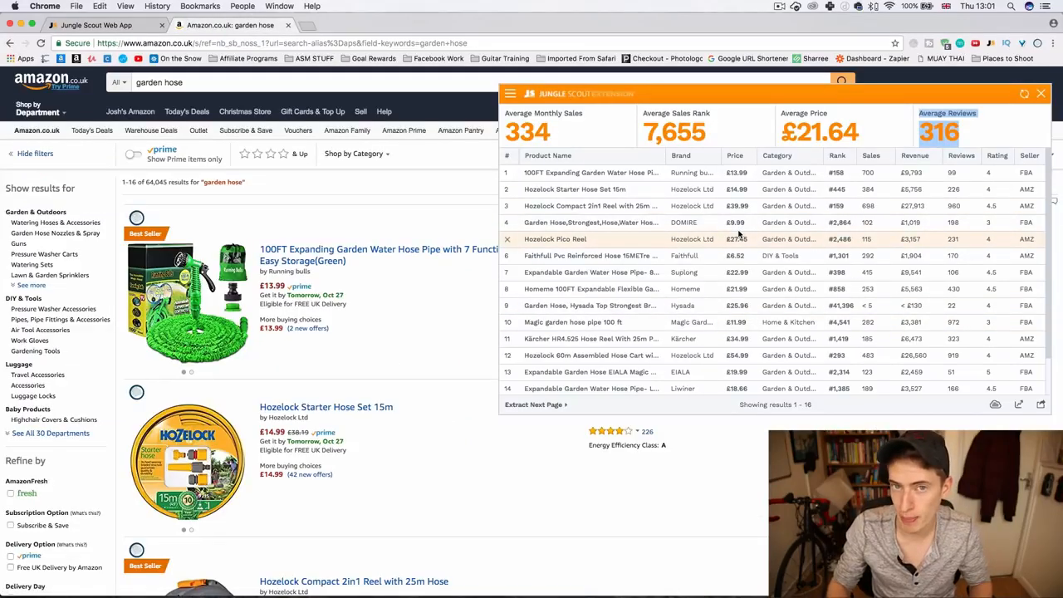
drag(303, 85, 126, 87)
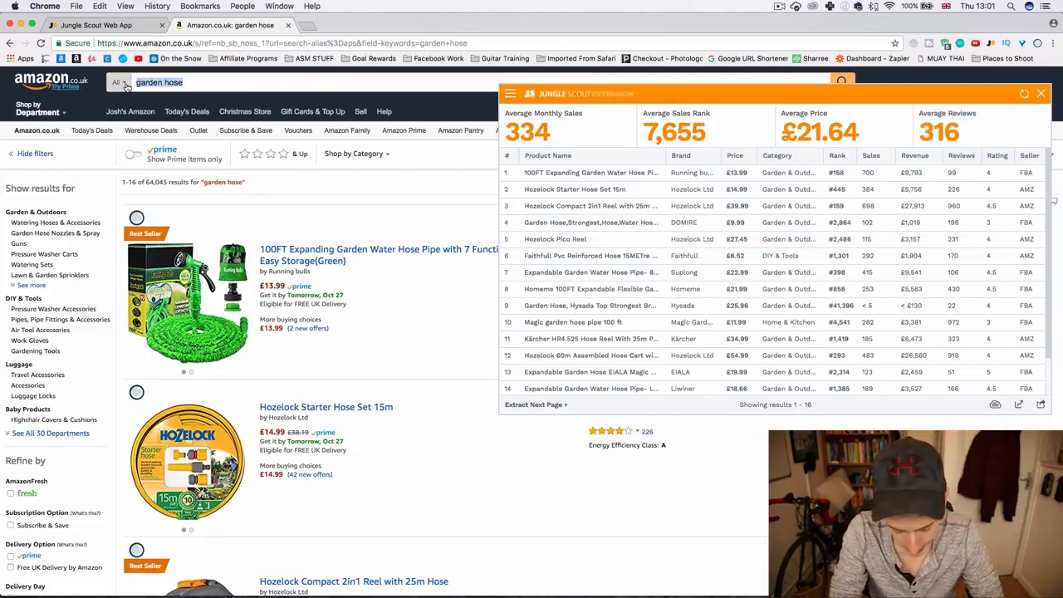
text(bike cover)
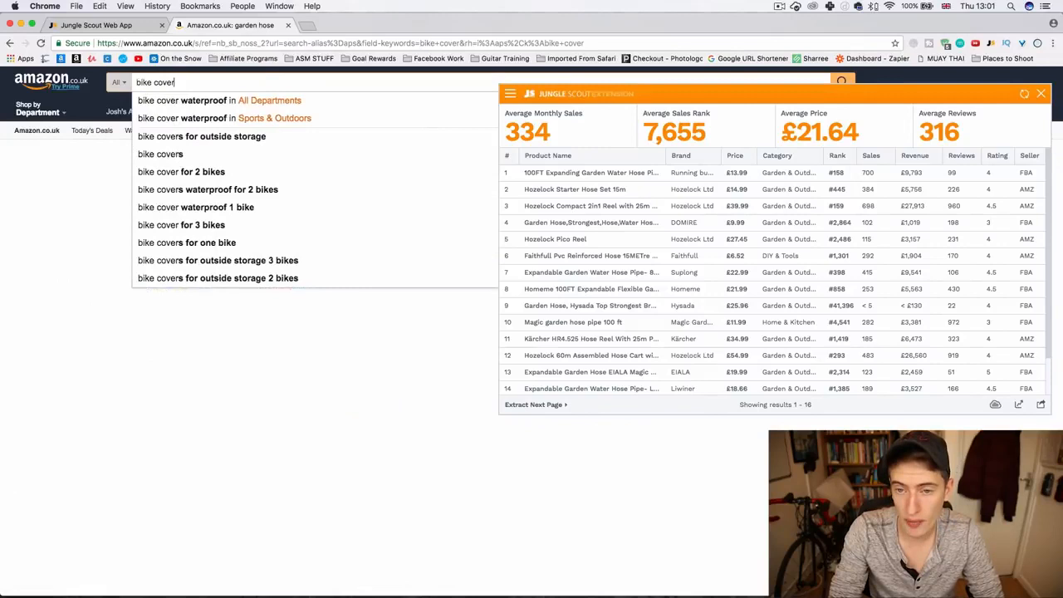
key(Return)
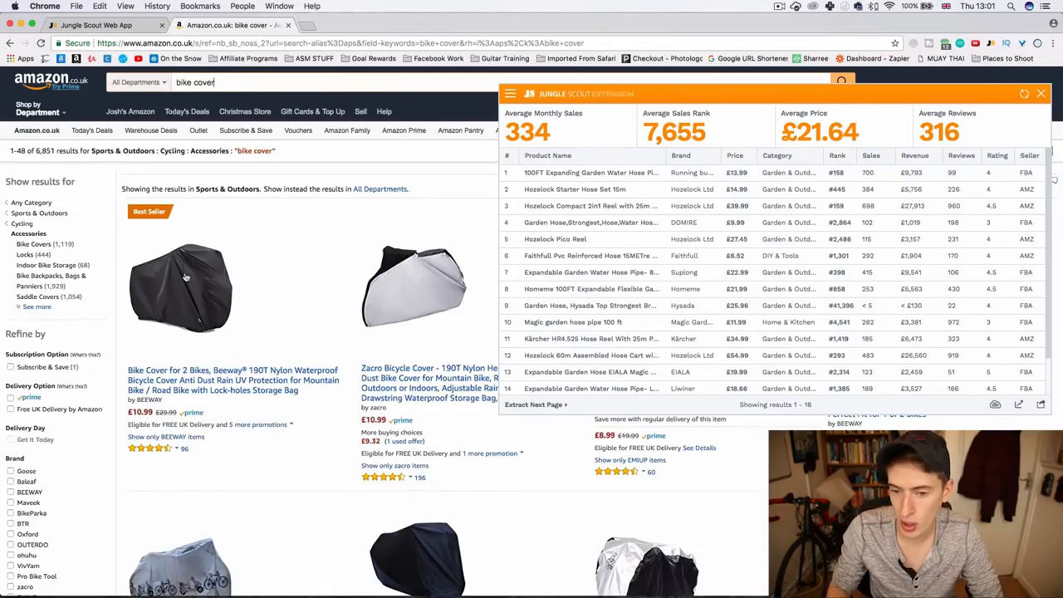
Step: Refresh the Jungle Scout extension for the bike cover results and look over the listings while the data loads
click(1024, 93)
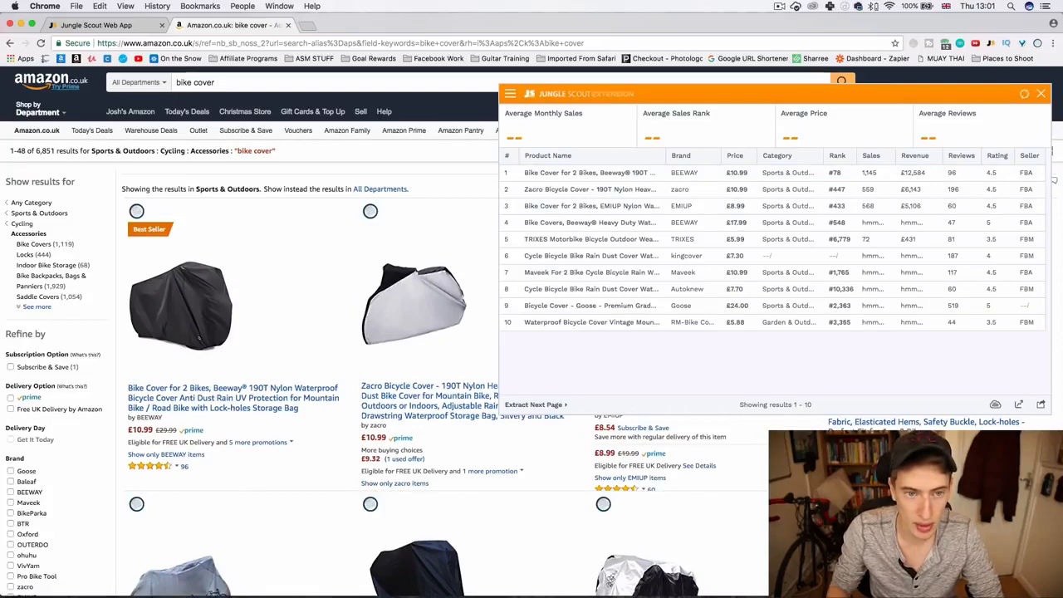
scroll(609, 459, down, 3)
scroll(607, 460, down, 3)
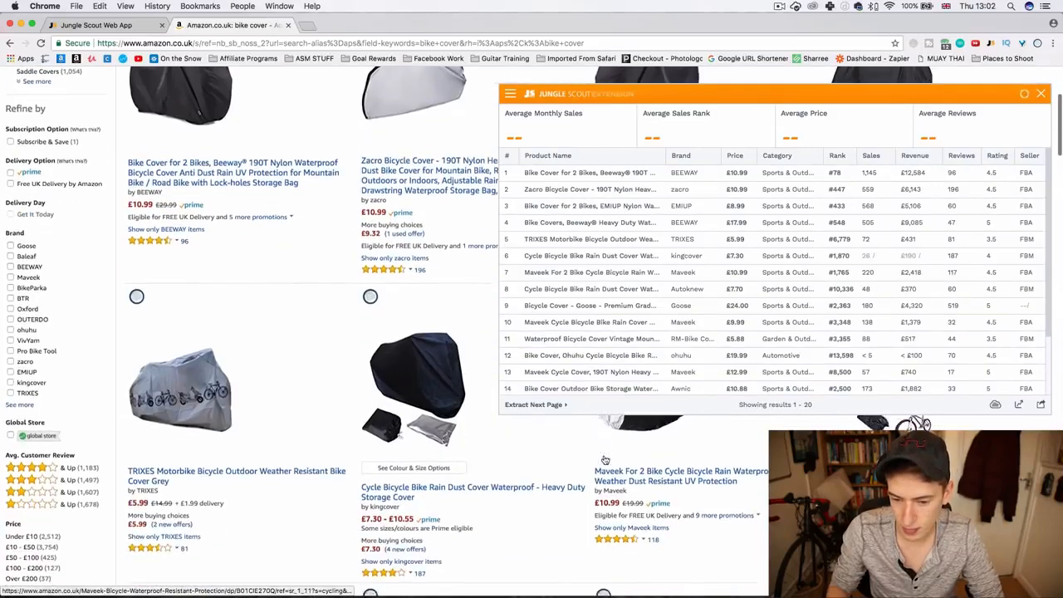
scroll(605, 460, up, 8)
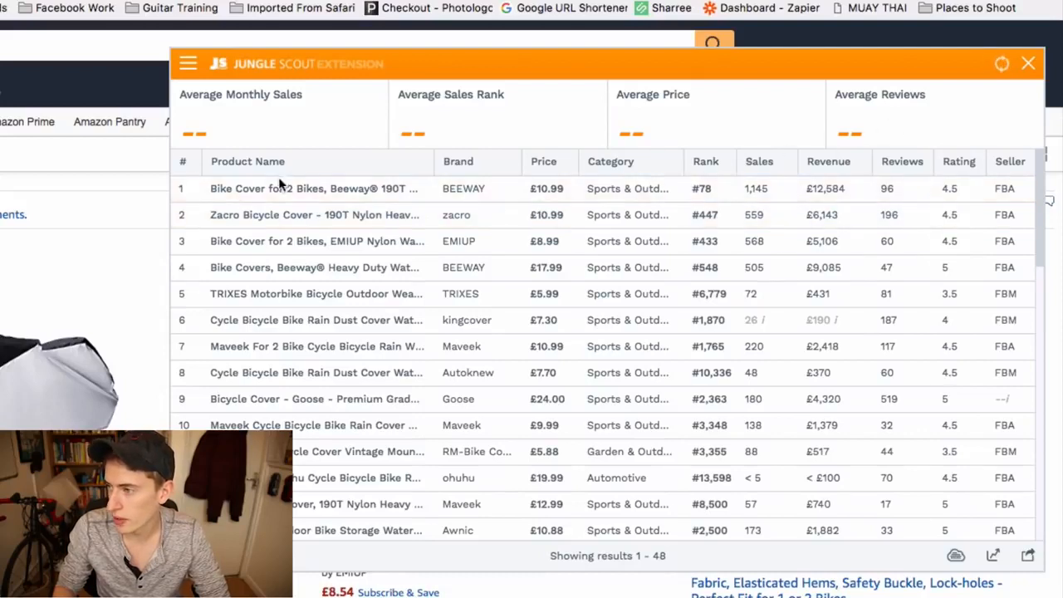
Step: Examine the bike cover averages for reviews, price, sales rank and monthly sales in the Jungle Scout extension
mouse_move(410, 223)
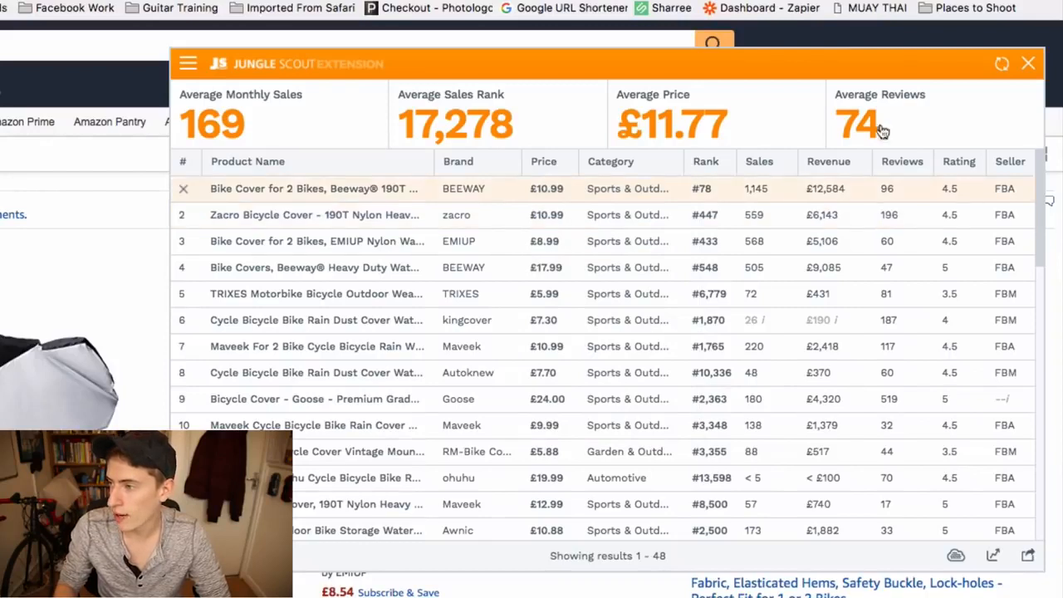
drag(903, 121, 841, 117)
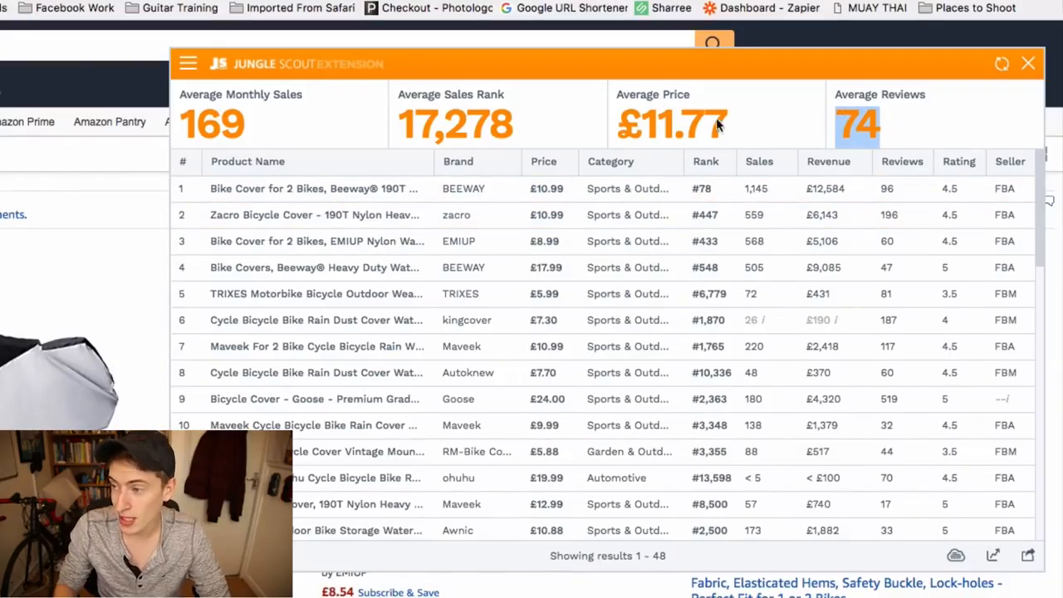
drag(730, 125, 625, 126)
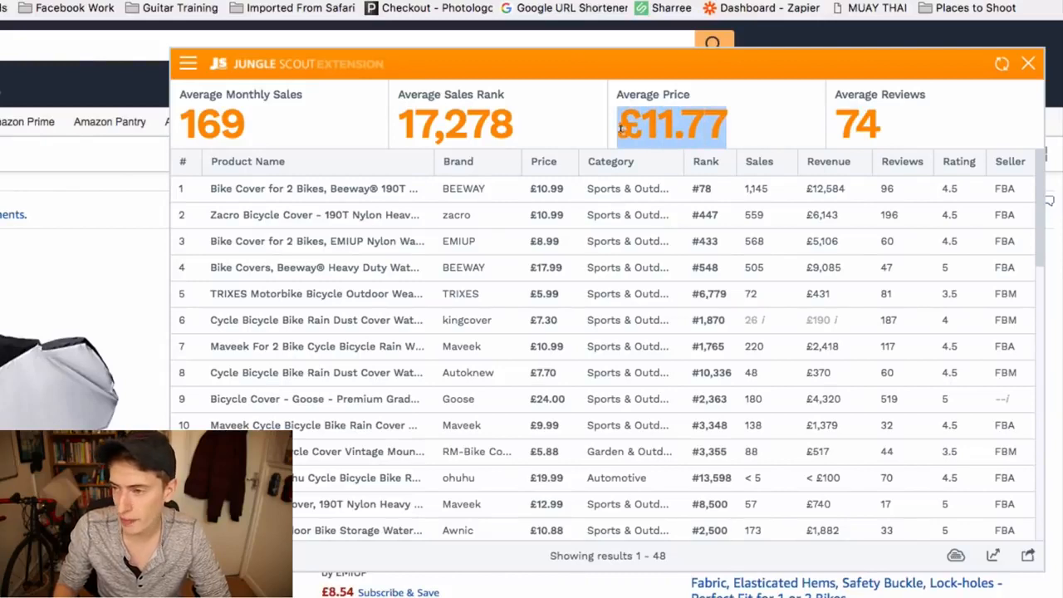
drag(517, 126, 396, 130)
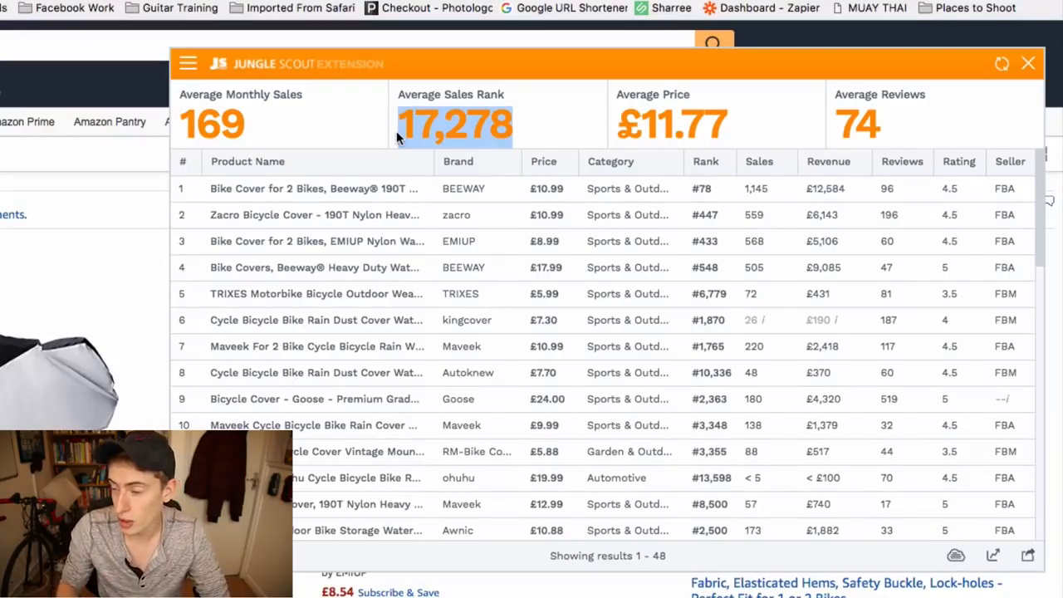
drag(268, 125, 195, 121)
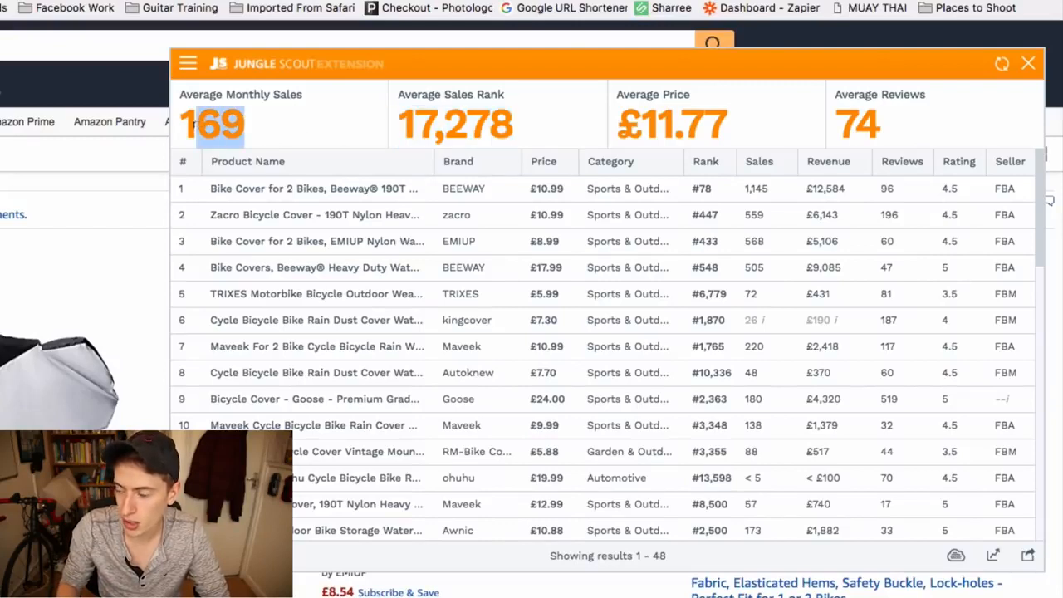
click(447, 117)
drag(267, 131, 185, 123)
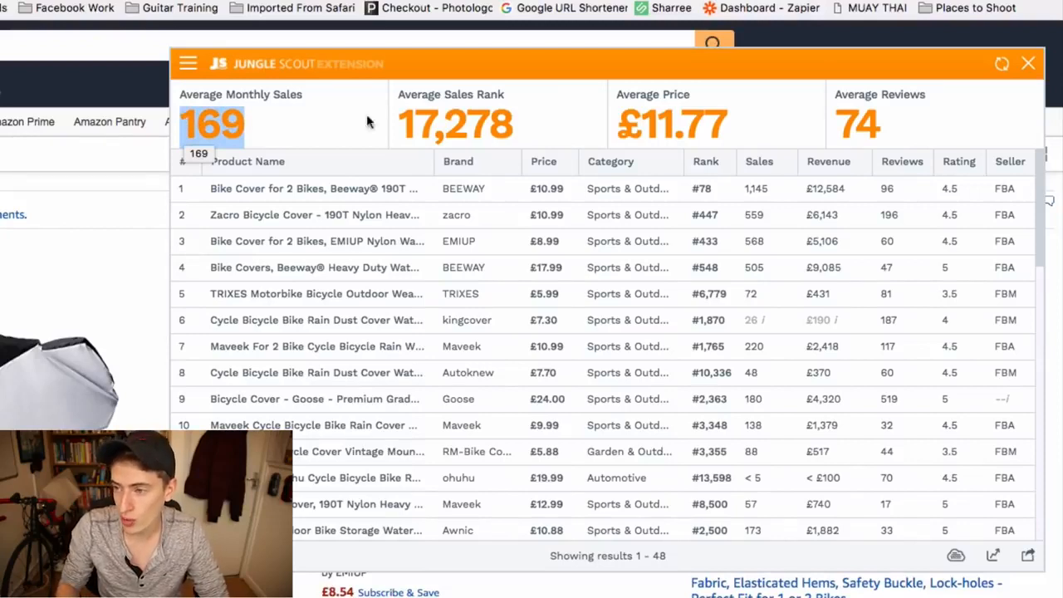
drag(467, 115, 421, 117)
drag(276, 113, 203, 120)
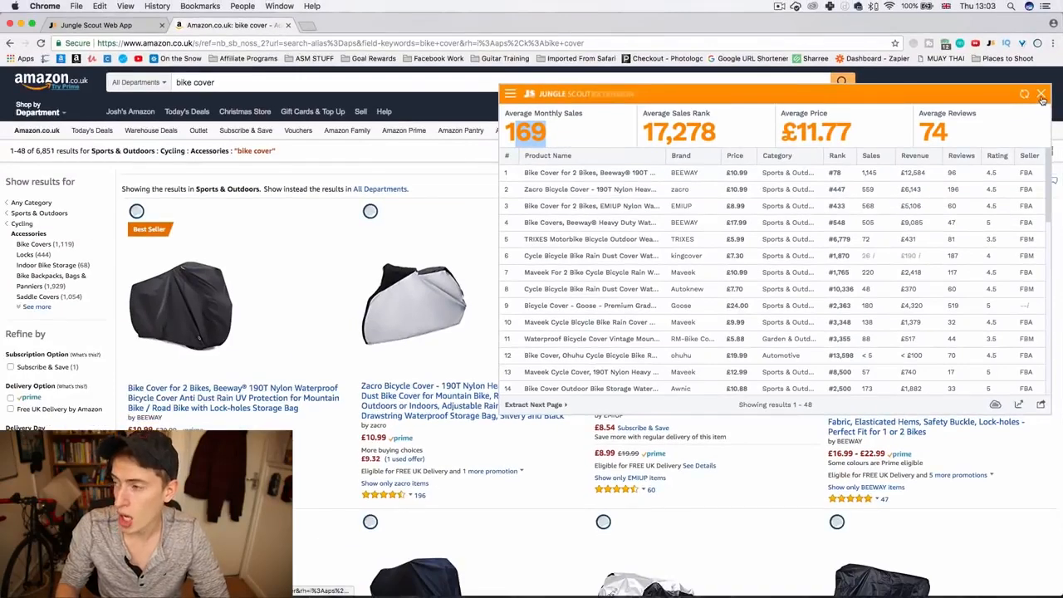
Step: Close the Jungle Scout extension, search Amazon for "squash balls" and look through the listings
click(1042, 95)
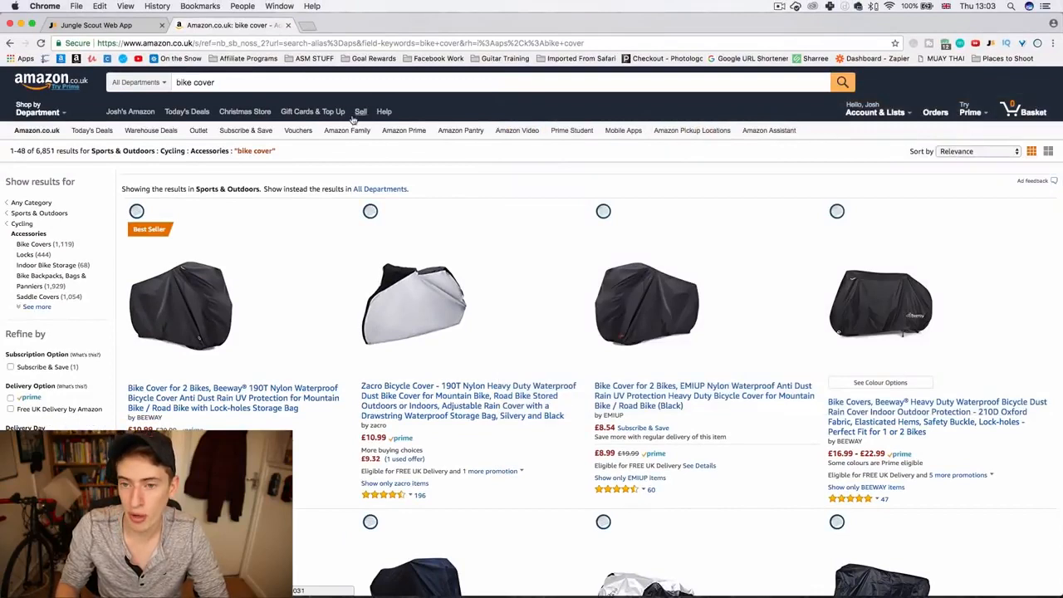
triple_click(260, 82)
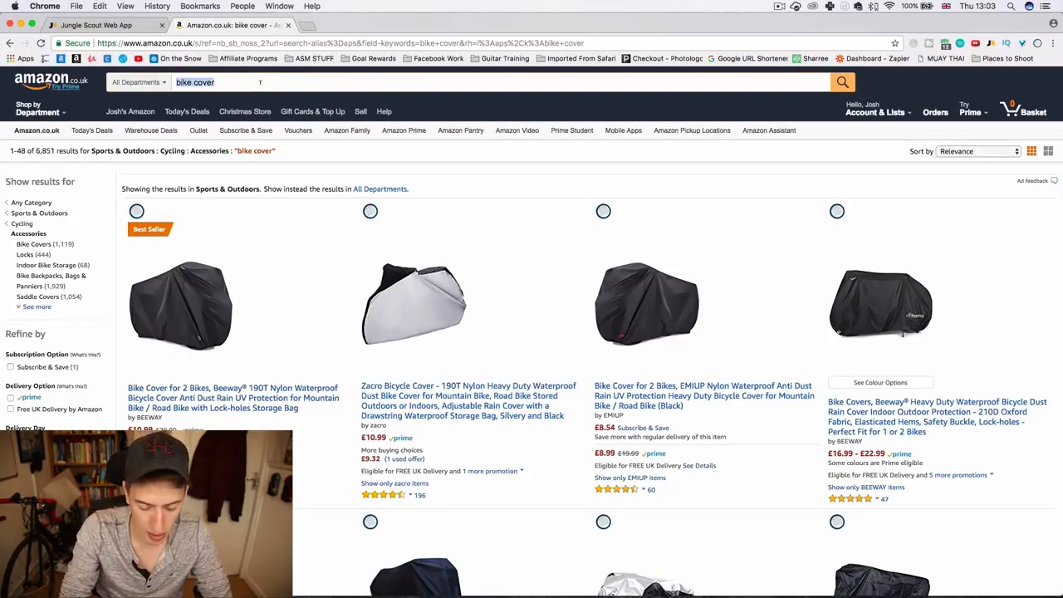
text(squahs)
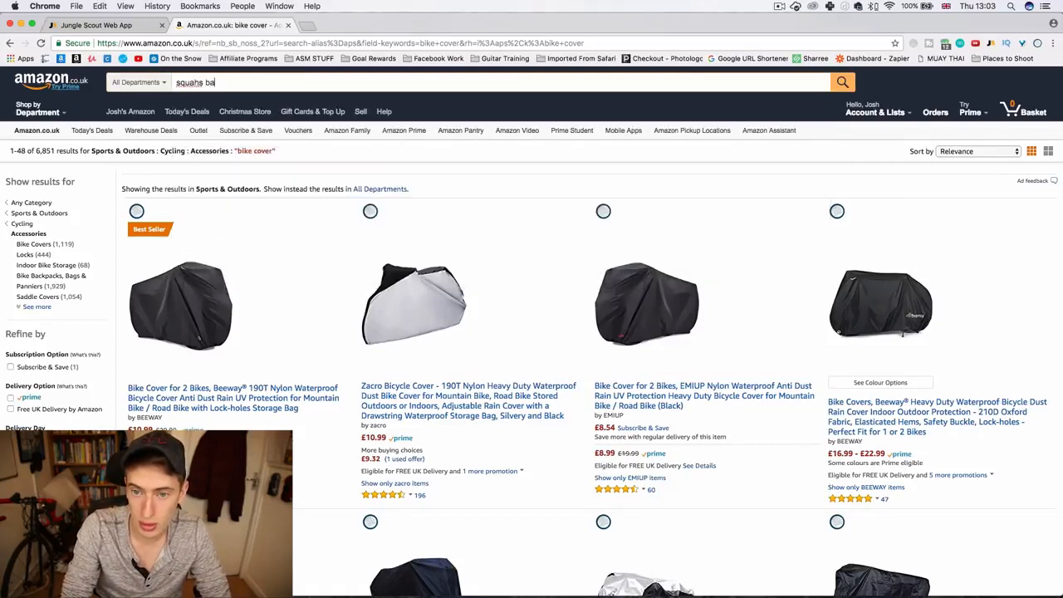
key(BackSpace)
key(BackSpace)
text(sh balls)
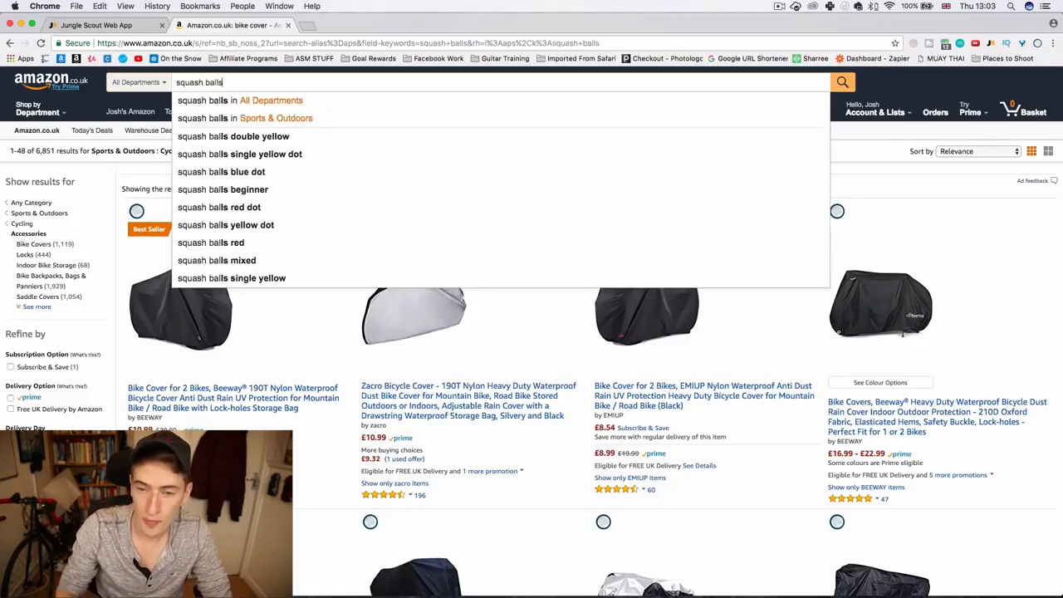
key(Return)
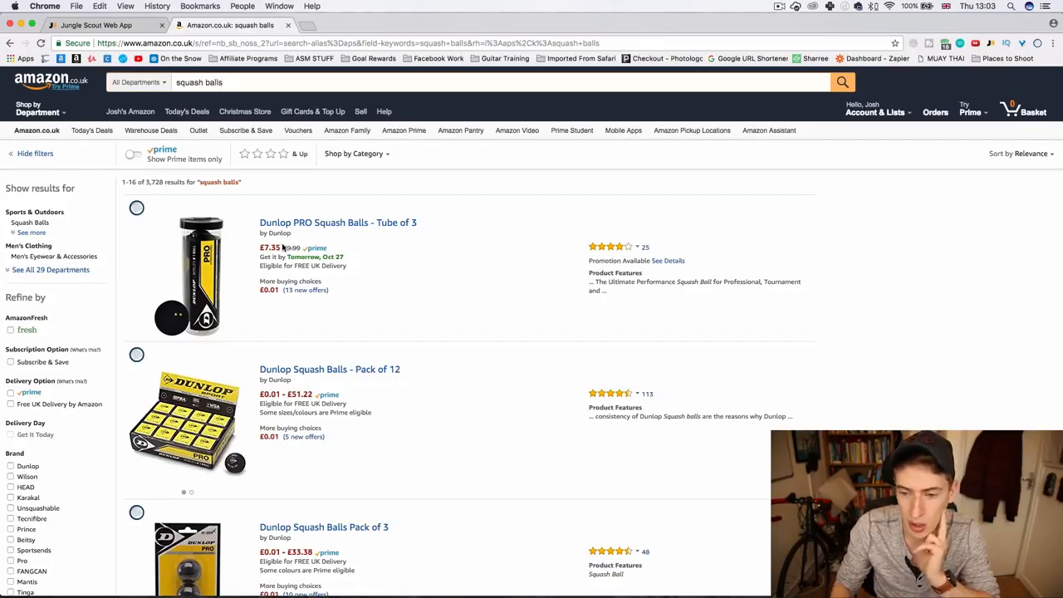
scroll(283, 248, down, 10)
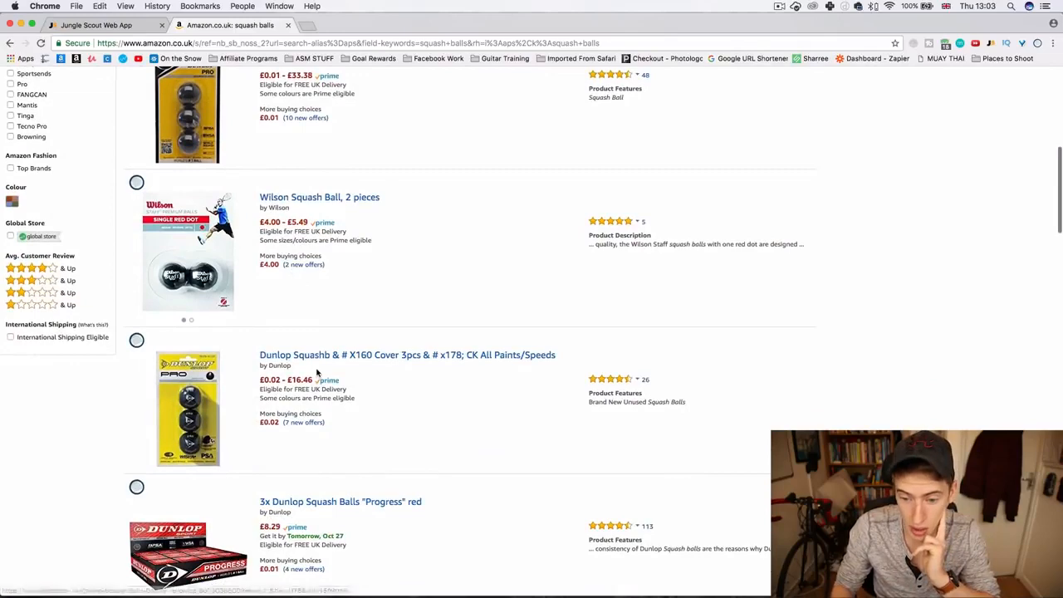
Step: Look through the squash ball listings, comparing their brands, prices and review counts
scroll(317, 372, down, 6)
scroll(309, 501, down, 10)
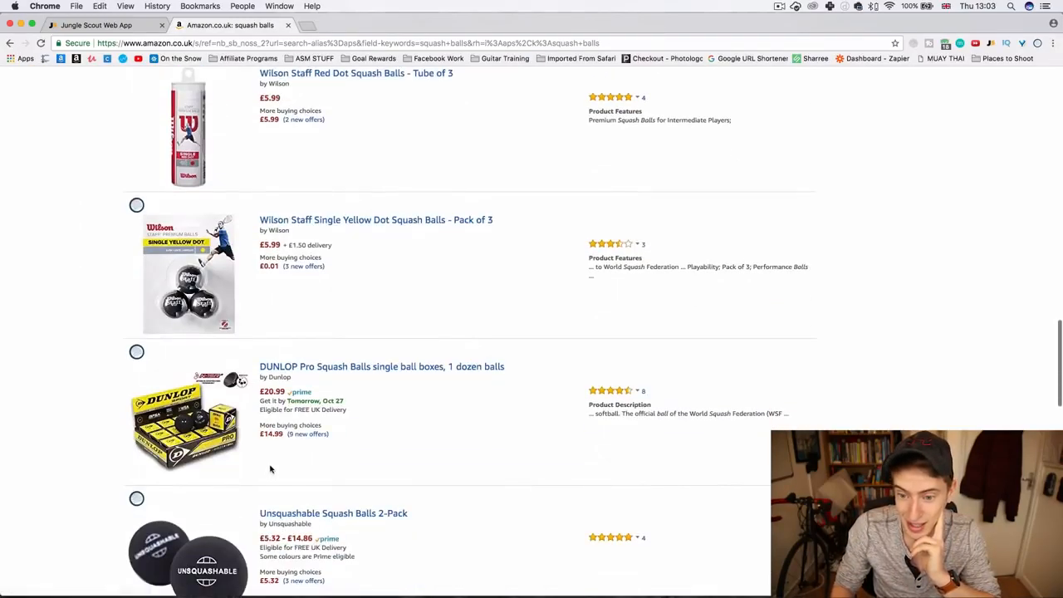
scroll(270, 470, down, 5)
scroll(271, 453, down, 5)
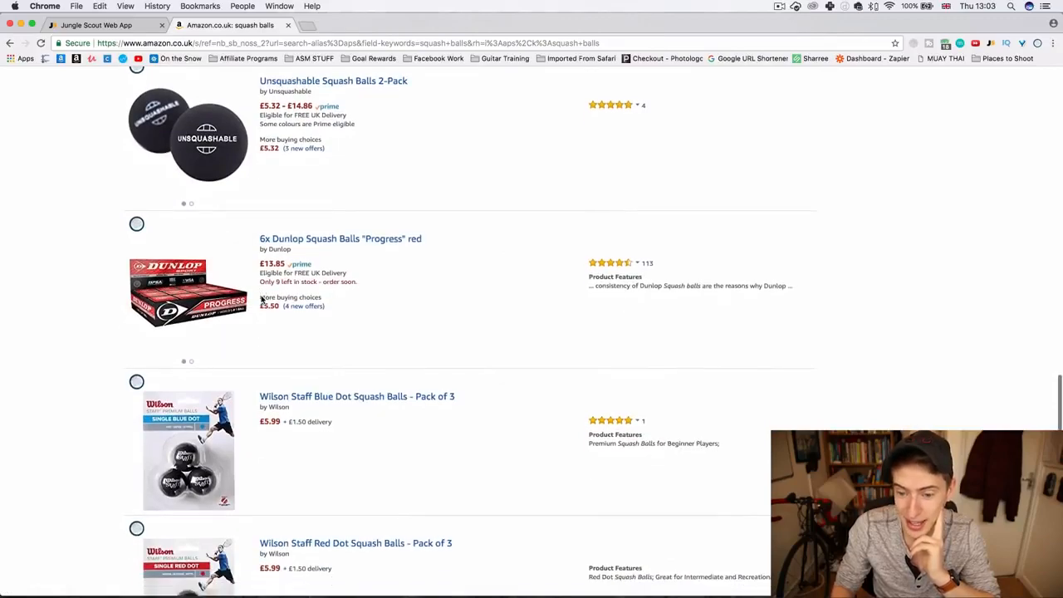
scroll(294, 411, up, 3)
scroll(294, 410, up, 20)
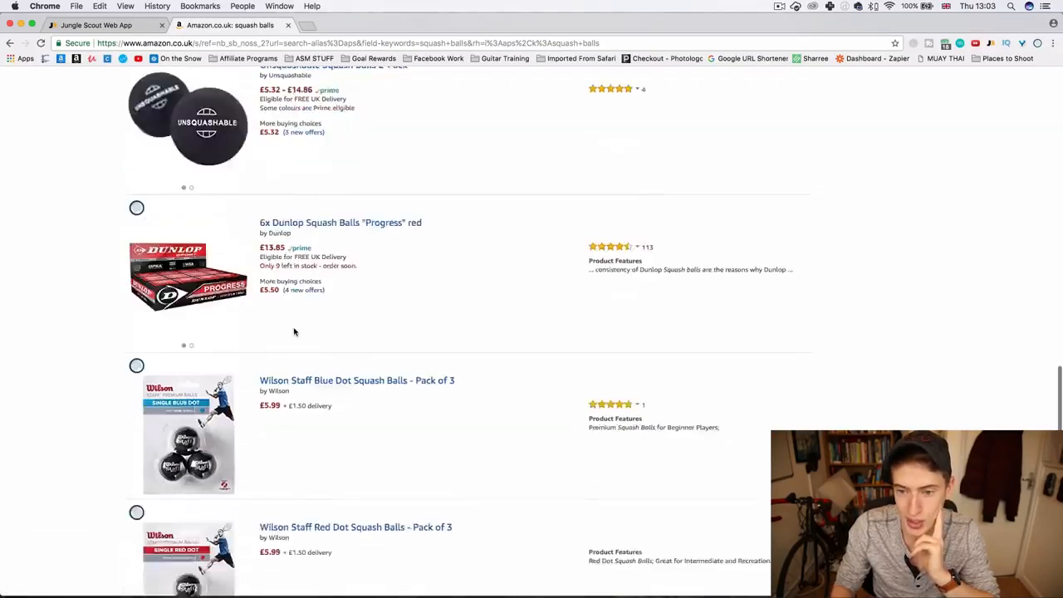
scroll(294, 331, up, 2)
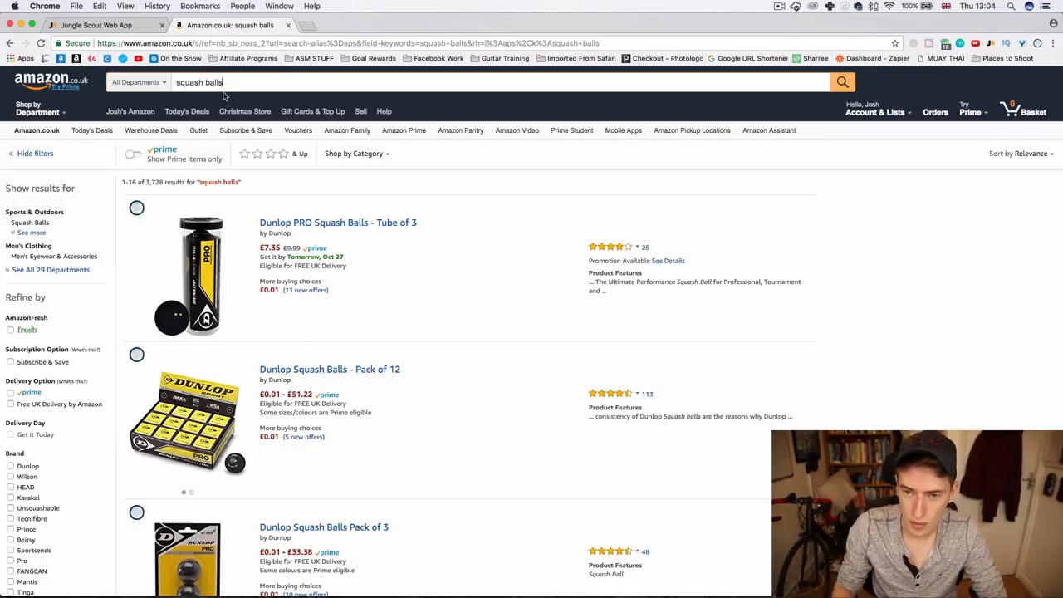
Step: Search Amazon for "baby car mirror" instead of squash balls and dismiss the search suggestions
triple_click(175, 83)
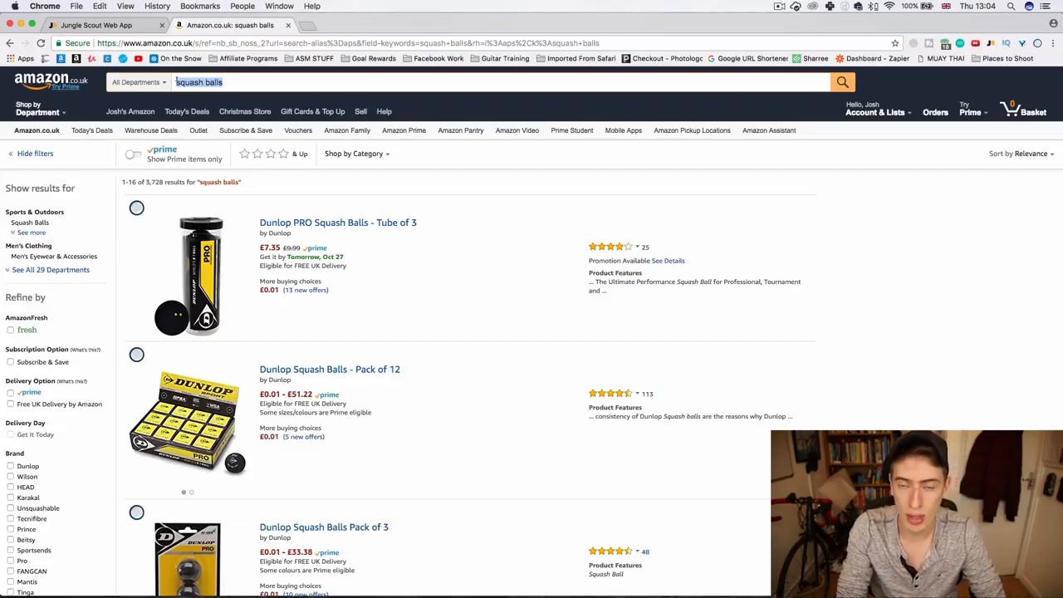
text(b)
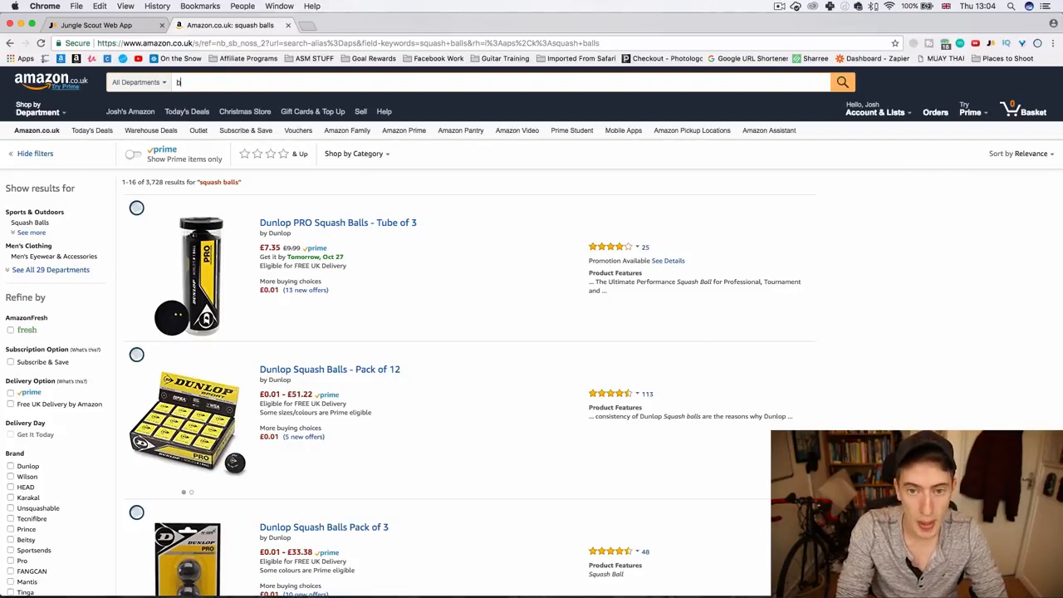
text(aby car mirr)
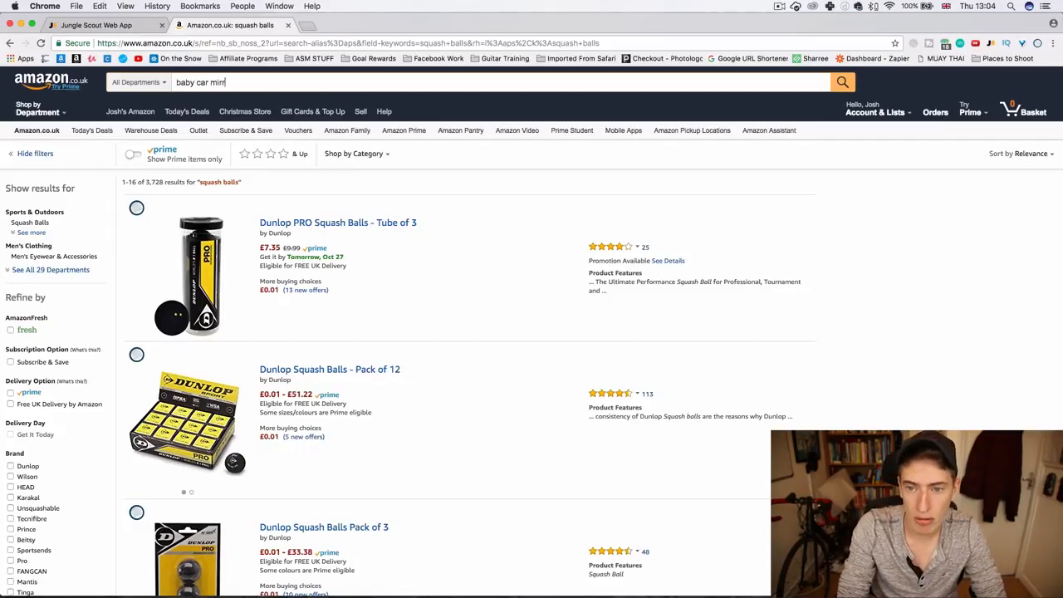
text(or)
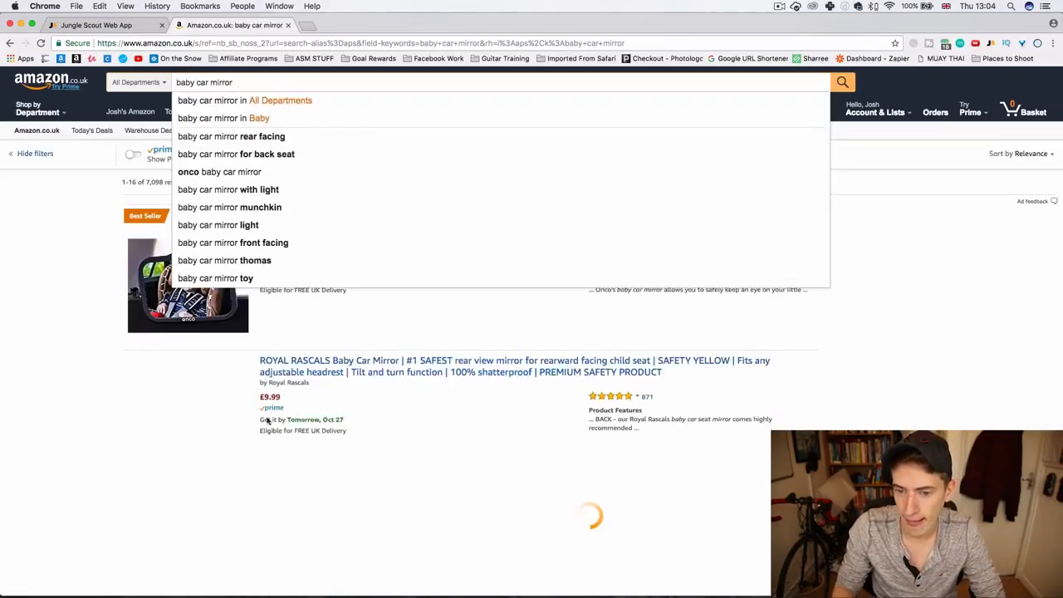
click(27, 407)
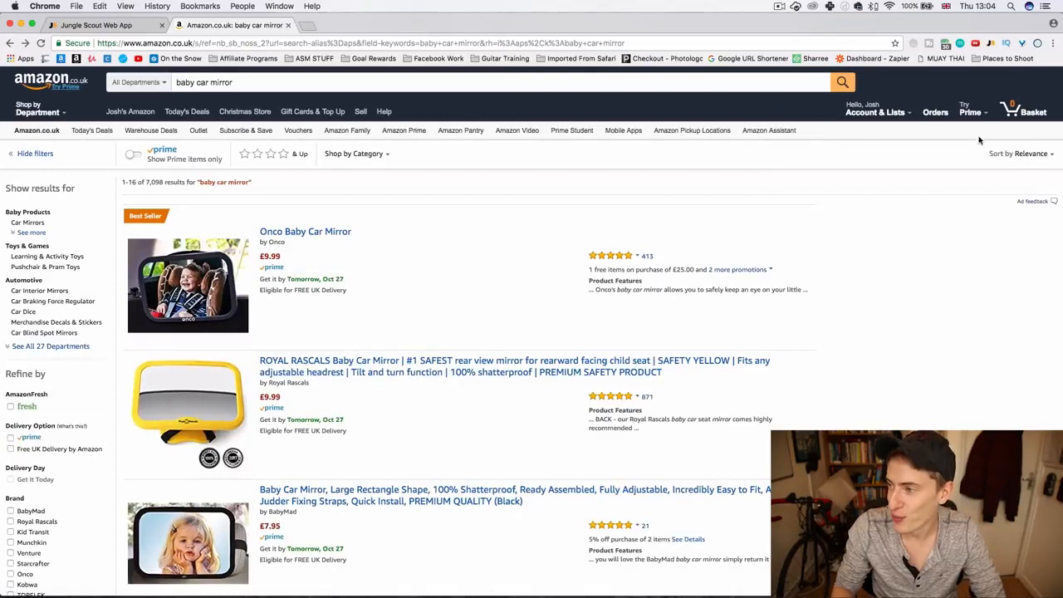
Step: Open the Jungle Scout extension for the baby car mirror results and look over the averages and each product's sales rank
click(991, 44)
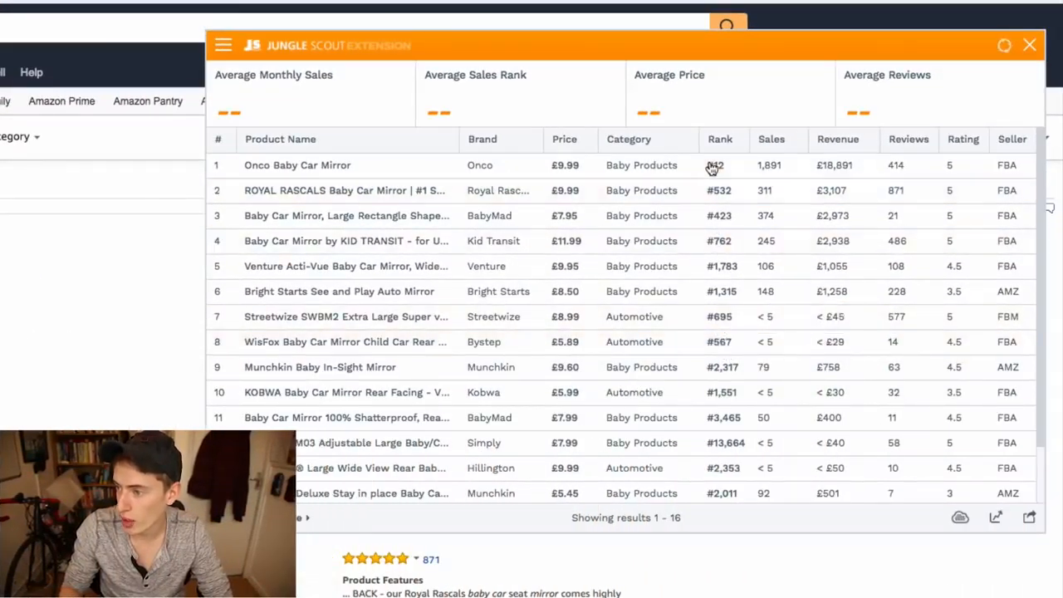
drag(534, 106, 432, 131)
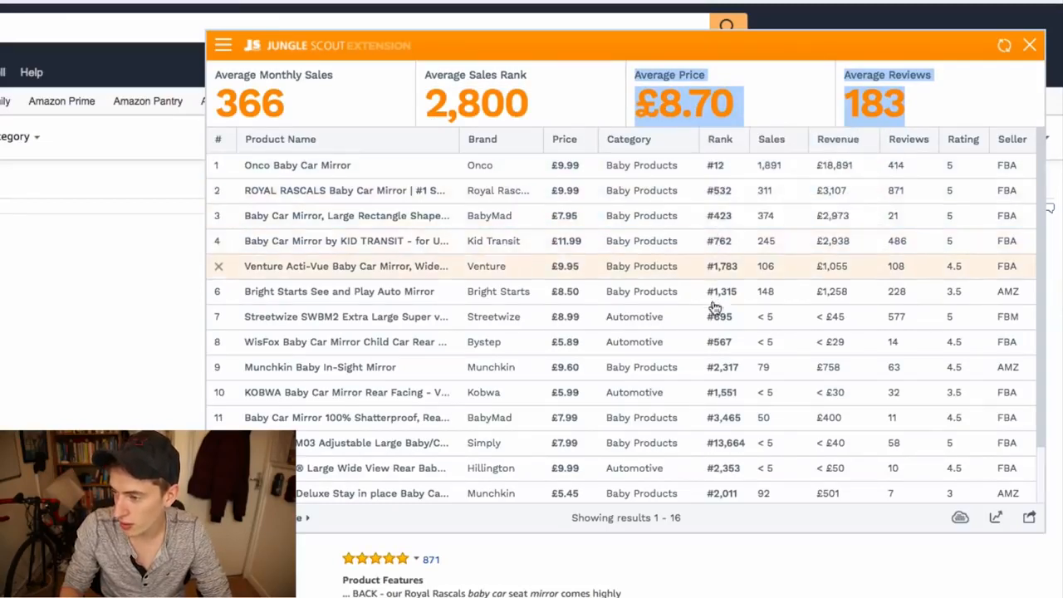
scroll(716, 358, down, 2)
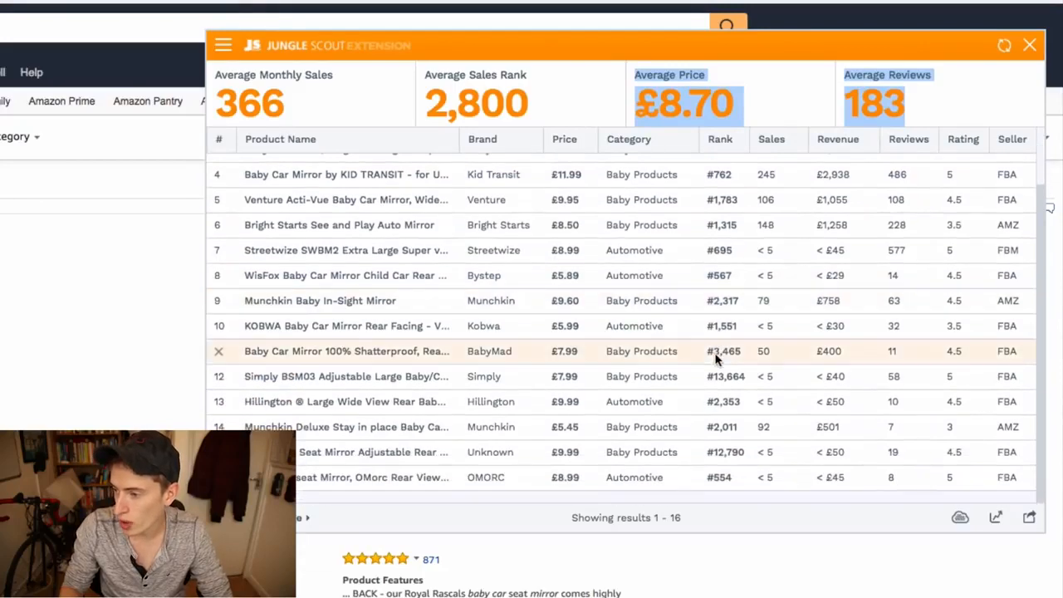
scroll(726, 461, up, 2)
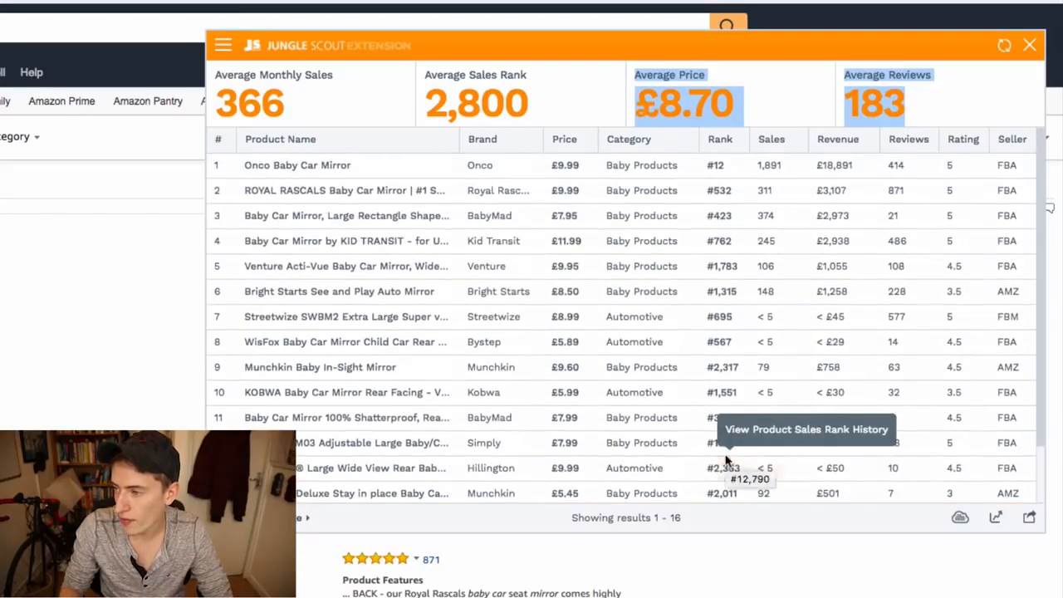
click(887, 176)
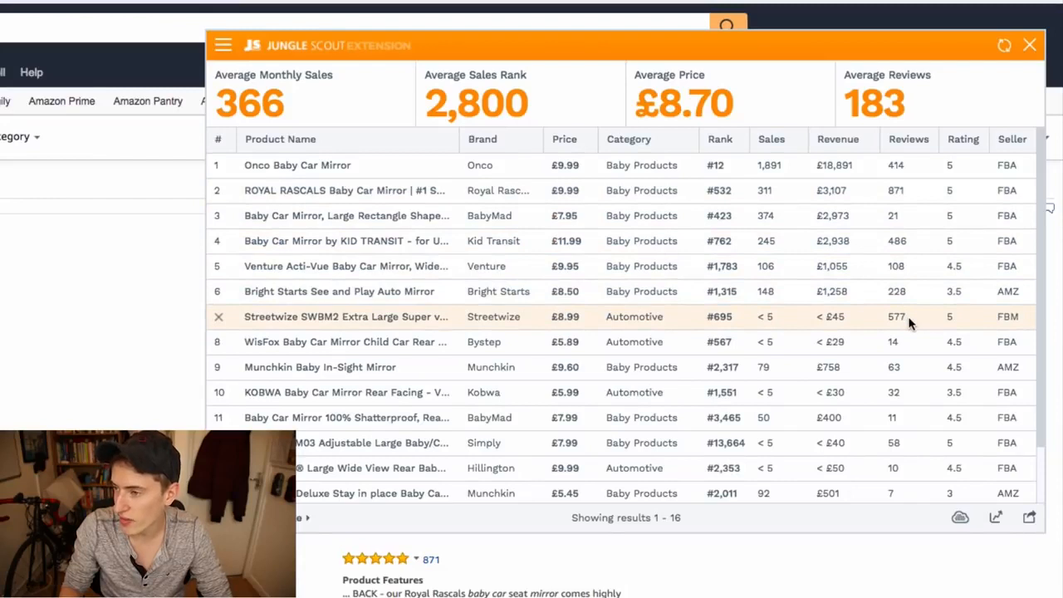
Step: Examine the average price, monthly sales and sales rank for baby car mirrors against the individual products in the extension
drag(737, 108, 655, 110)
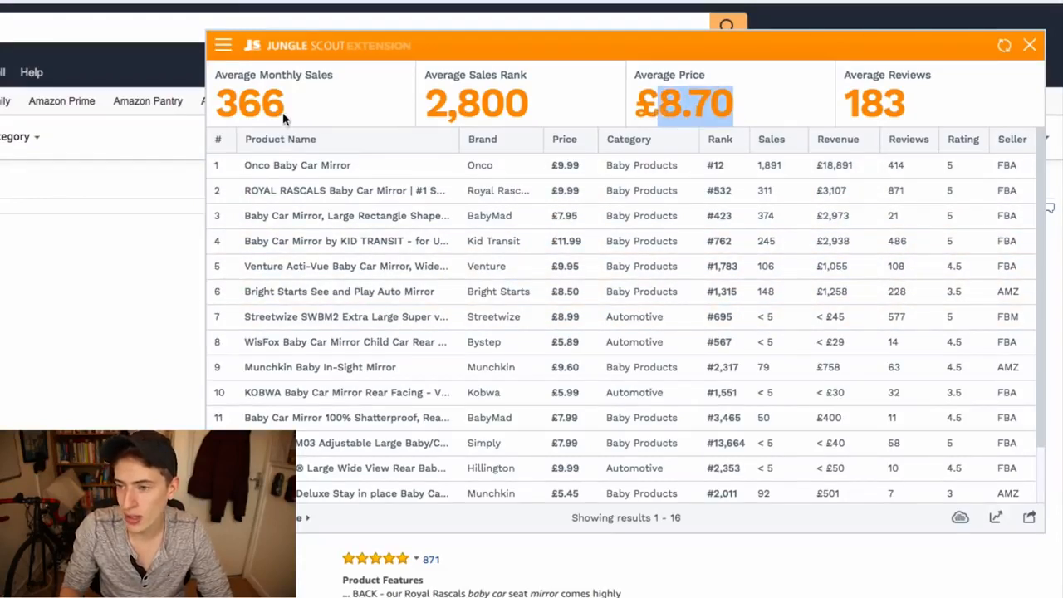
drag(287, 110, 216, 105)
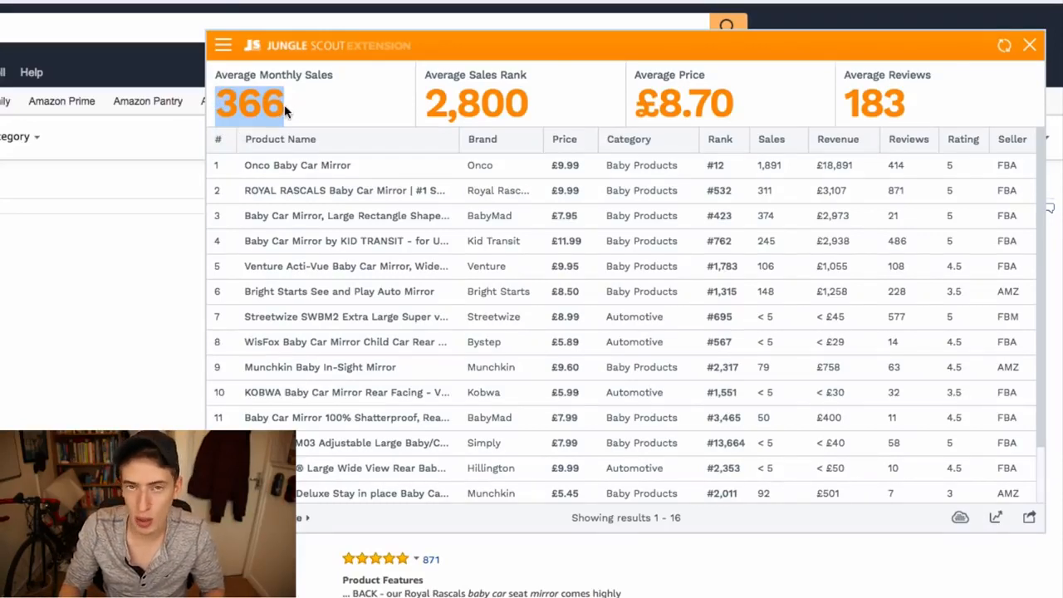
drag(532, 103, 429, 103)
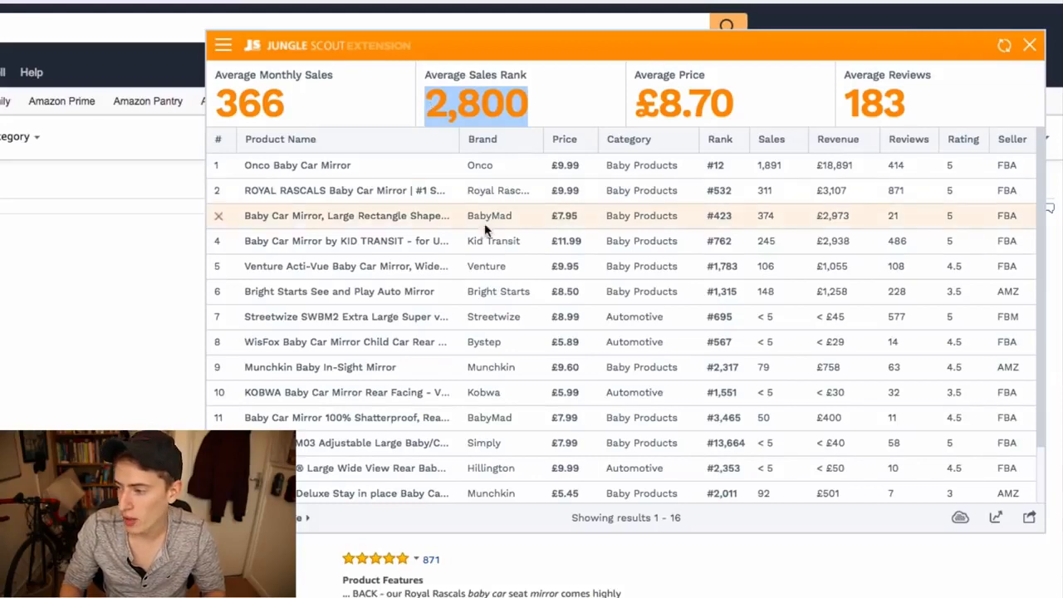
scroll(428, 374, down, 1)
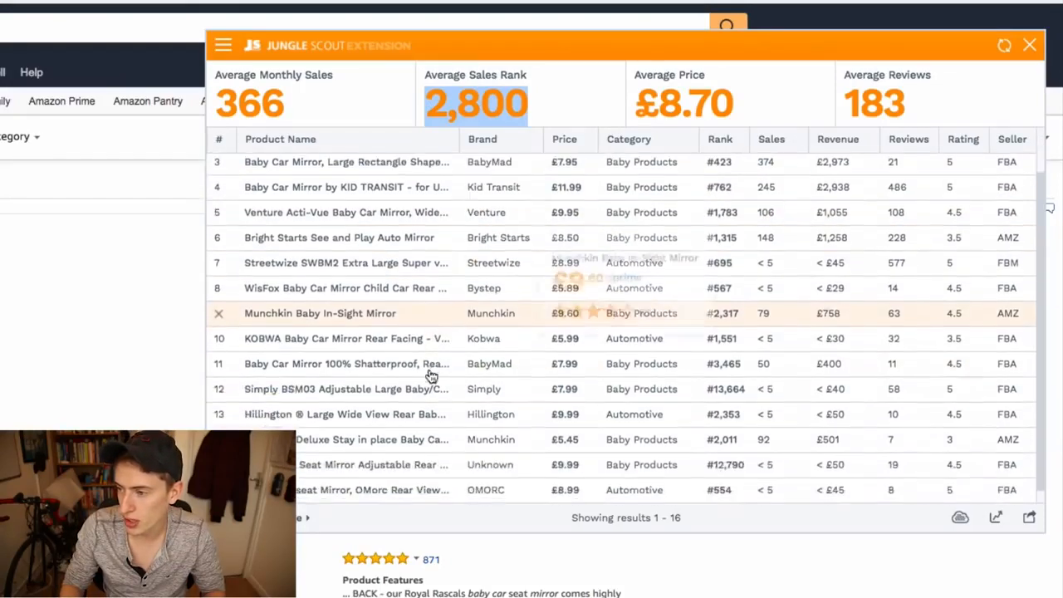
scroll(429, 376, up, 1)
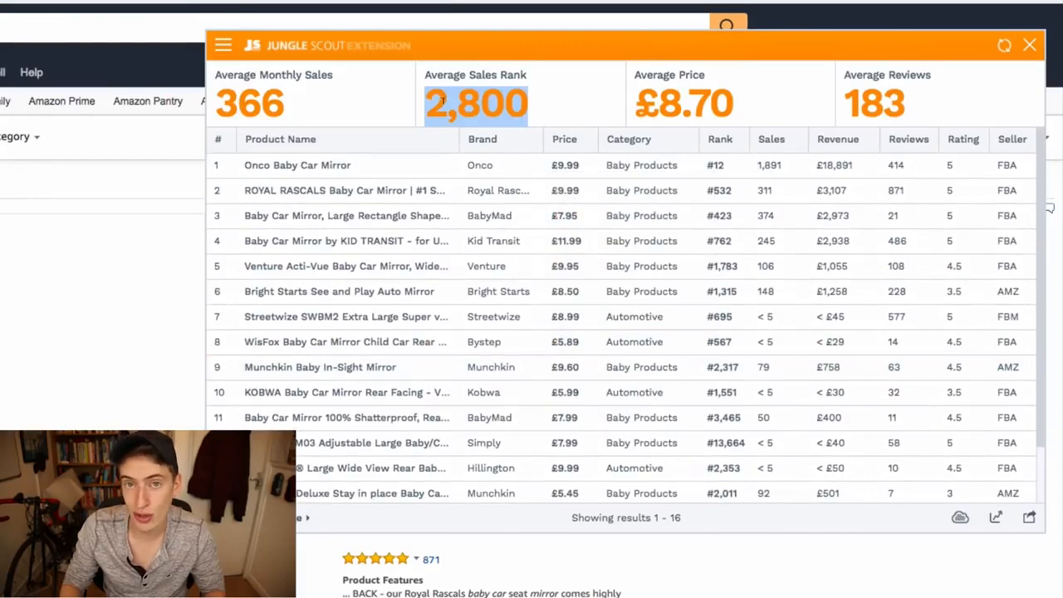
scroll(351, 174, down, 1)
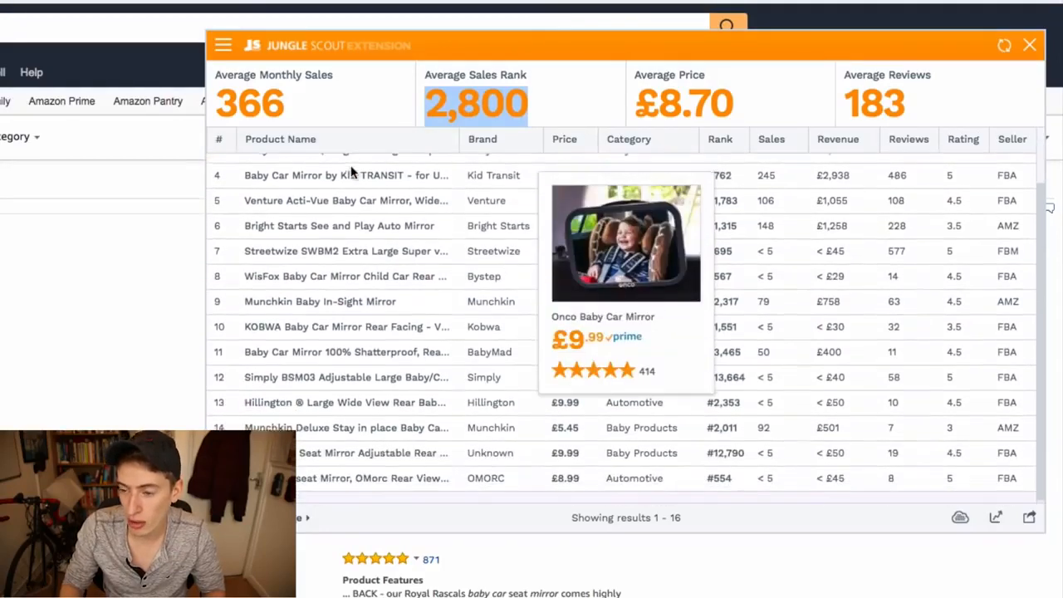
mouse_move(333, 202)
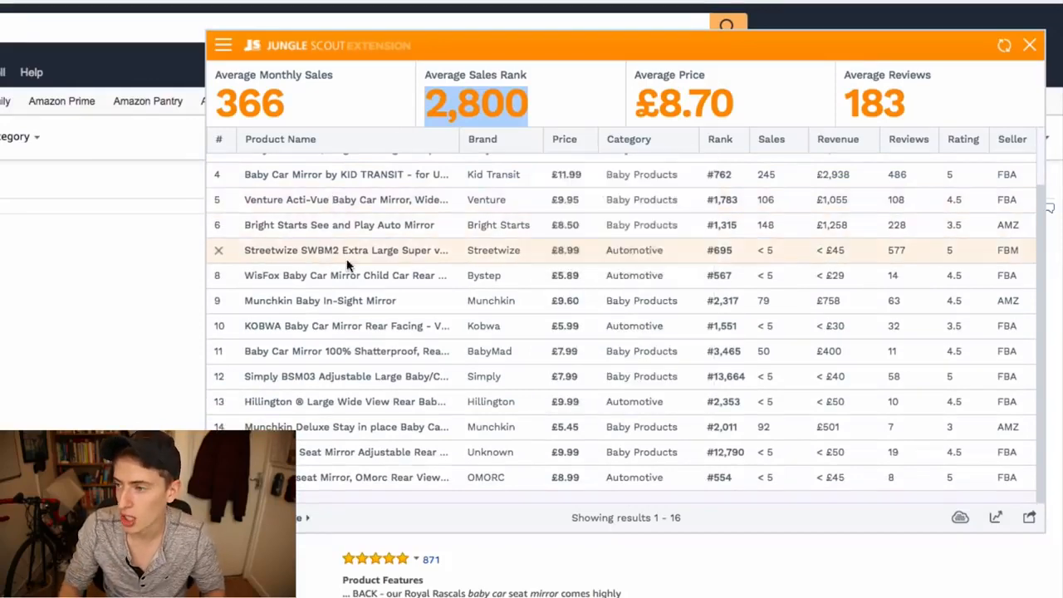
scroll(333, 233, up, 1)
click(742, 101)
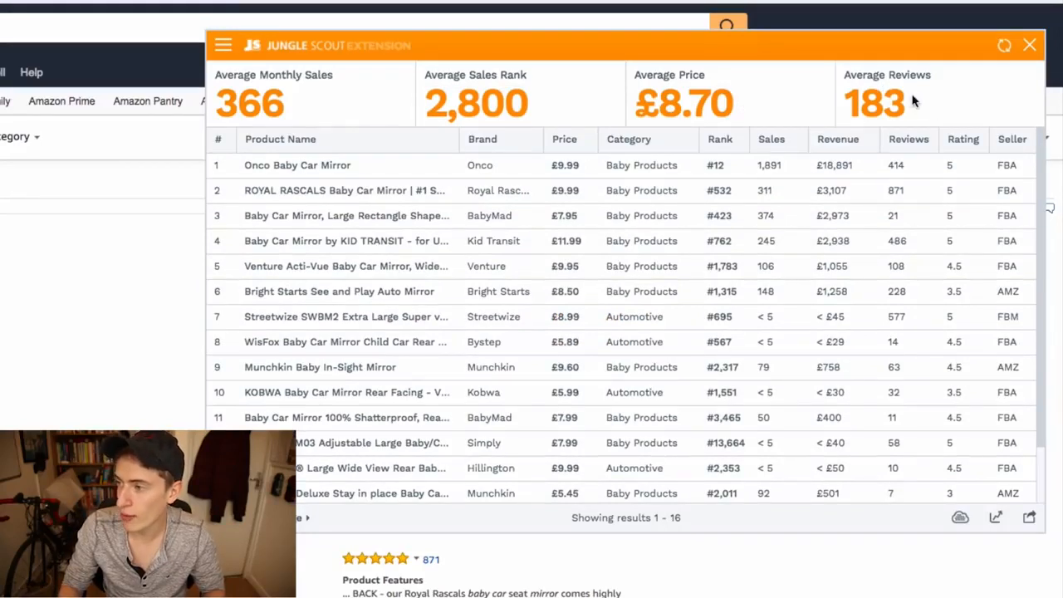
Step: Compare the average number of reviews with the review counts of the individual baby car mirrors
drag(909, 101, 851, 102)
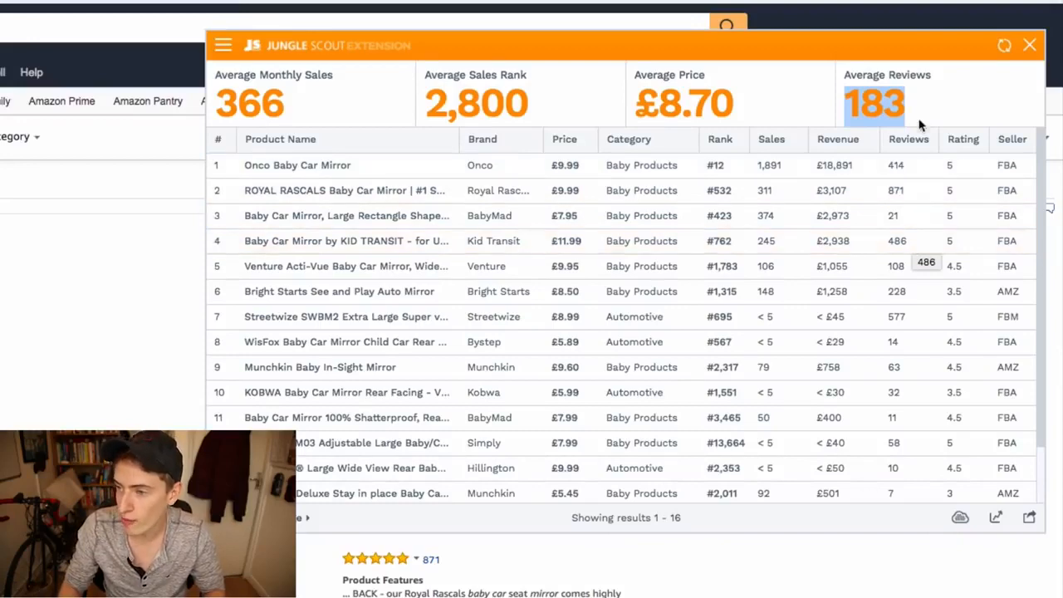
scroll(661, 357, down, 2)
scroll(665, 332, up, 2)
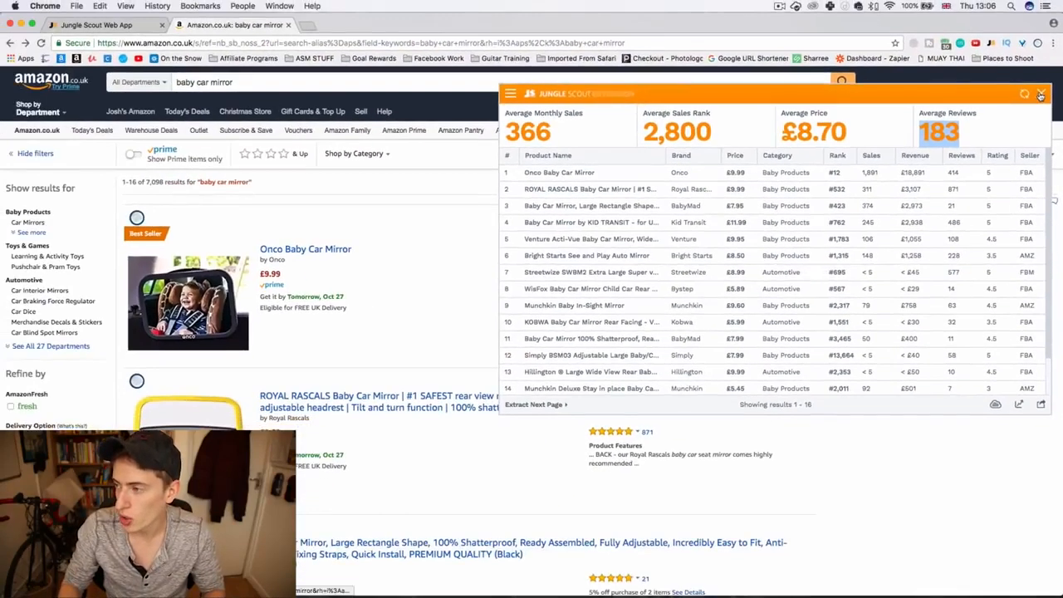
Step: Close the Jungle Scout extension and look through the baby car mirror listings on Amazon
click(1029, 45)
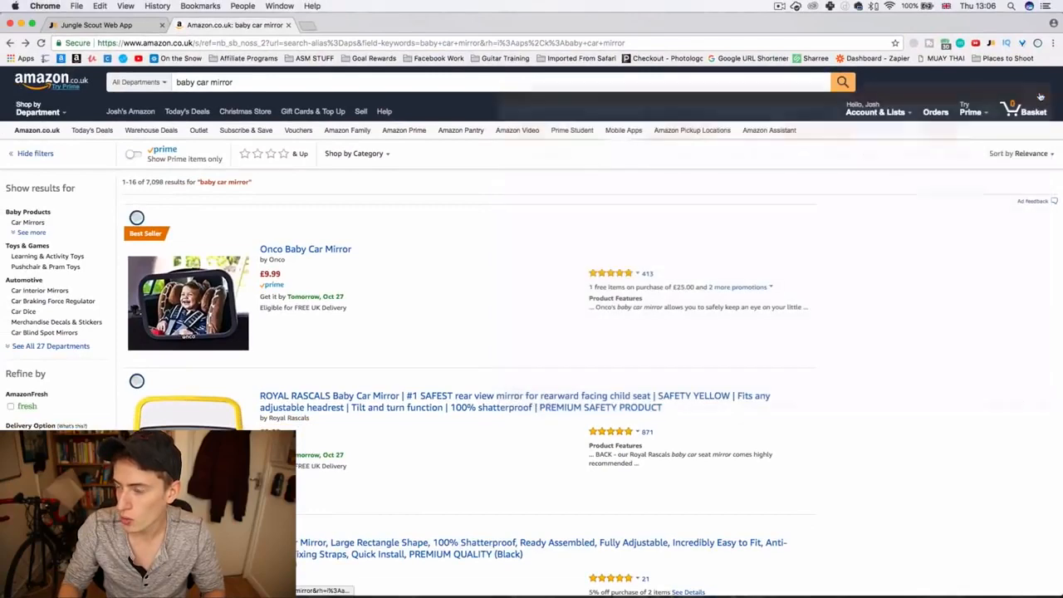
scroll(209, 213, down, 5)
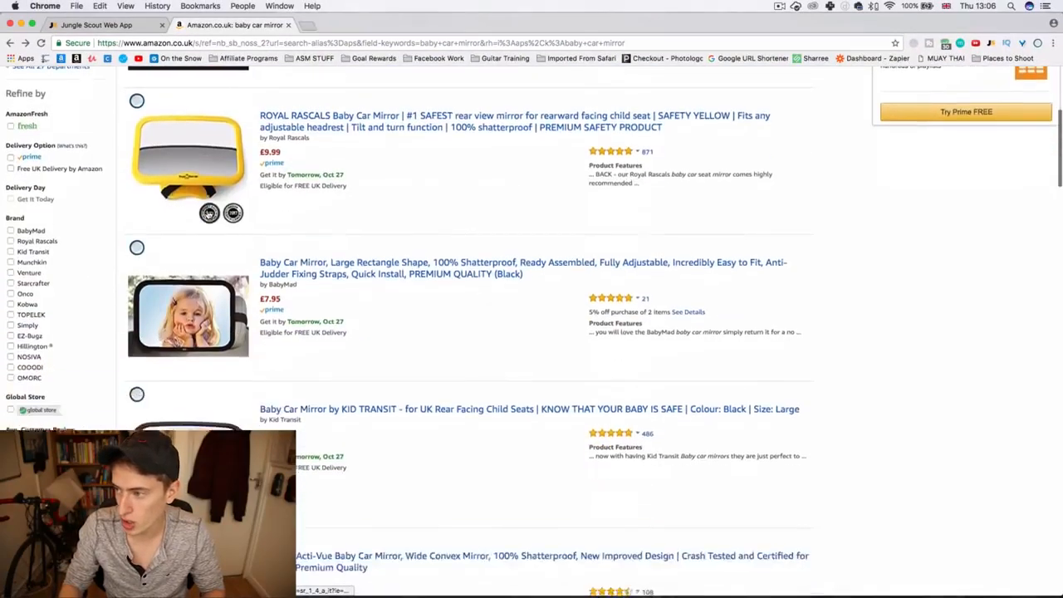
scroll(209, 214, up, 5)
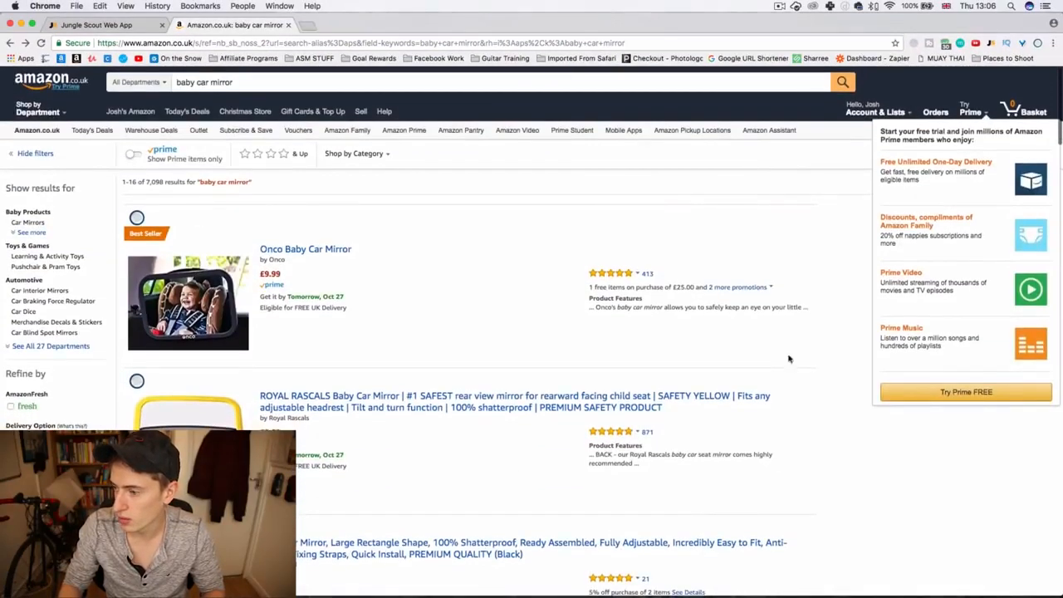
scroll(283, 331, down, 15)
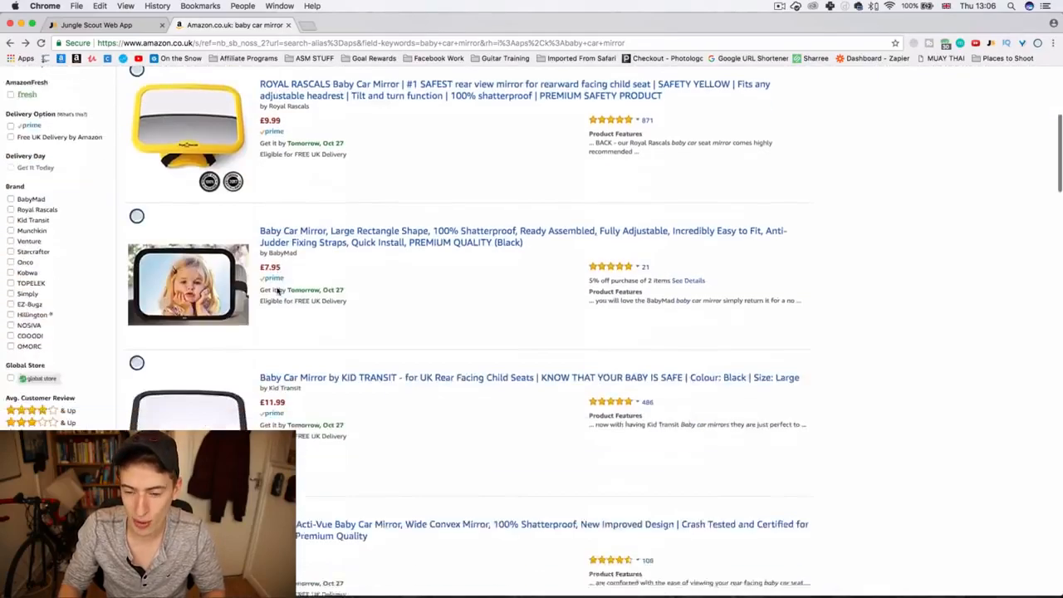
scroll(277, 290, up, 10)
scroll(643, 336, down, 5)
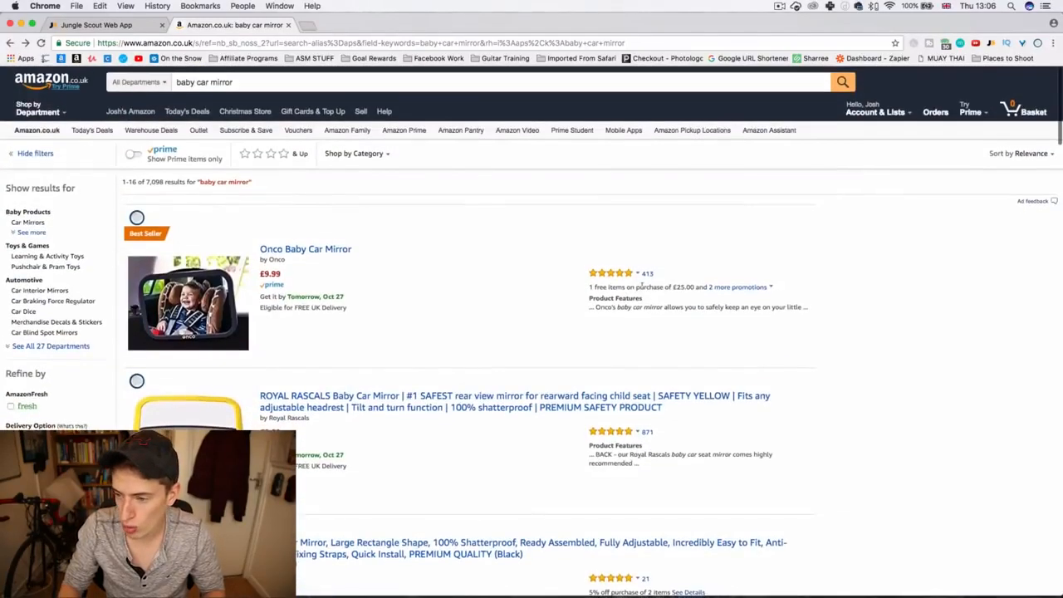
scroll(640, 340, down, 3)
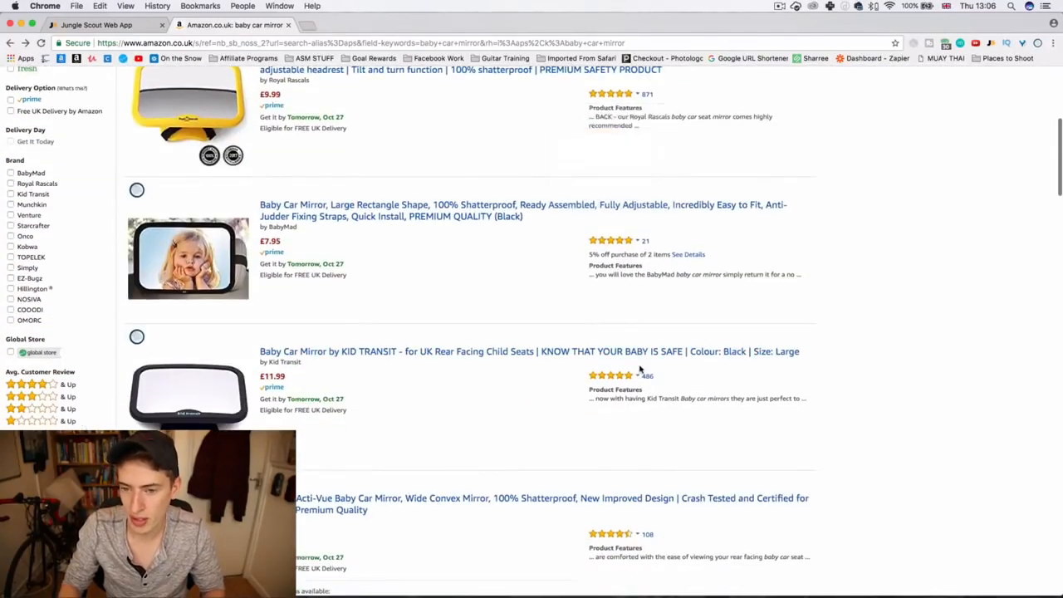
scroll(636, 358, up, 5)
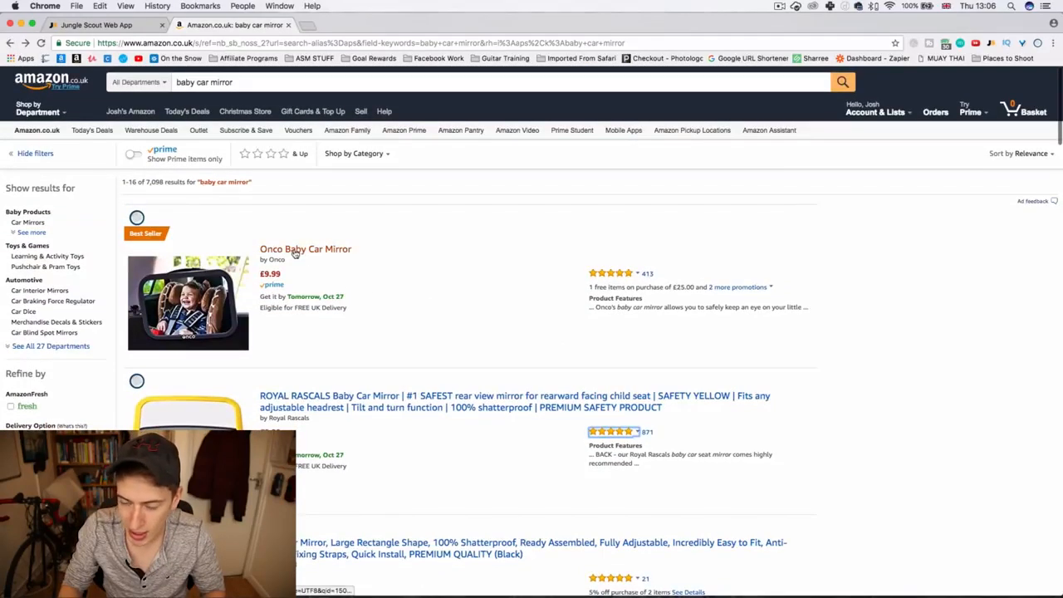
Step: Open the Onco and Royal Rascals baby car mirrors in new tabs and check Onco's best sellers rank and product information
right_click(299, 254)
click(316, 254)
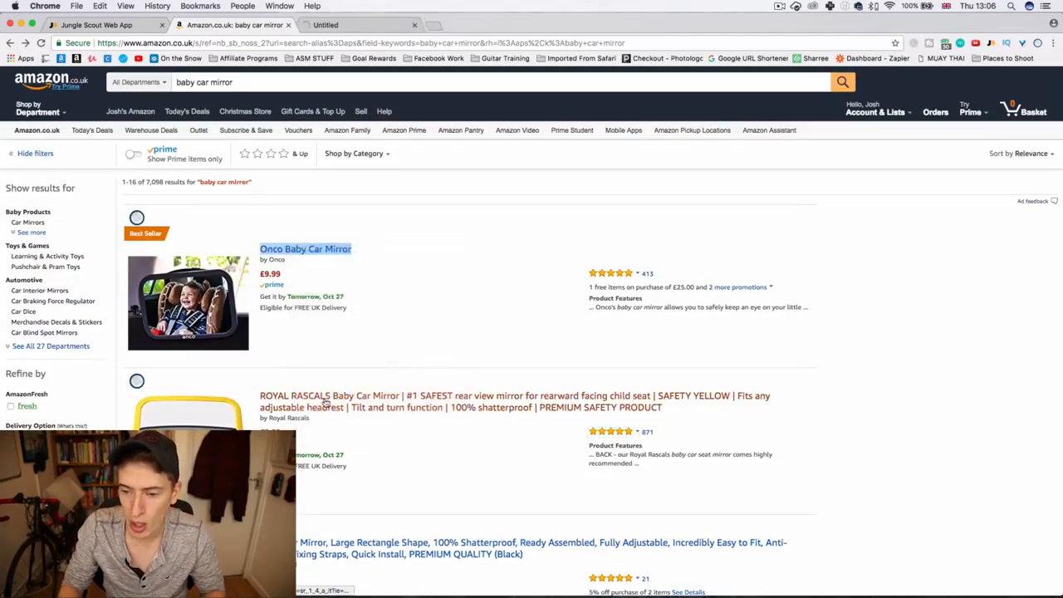
right_click(339, 402)
click(341, 403)
key(ctrl+Tab)
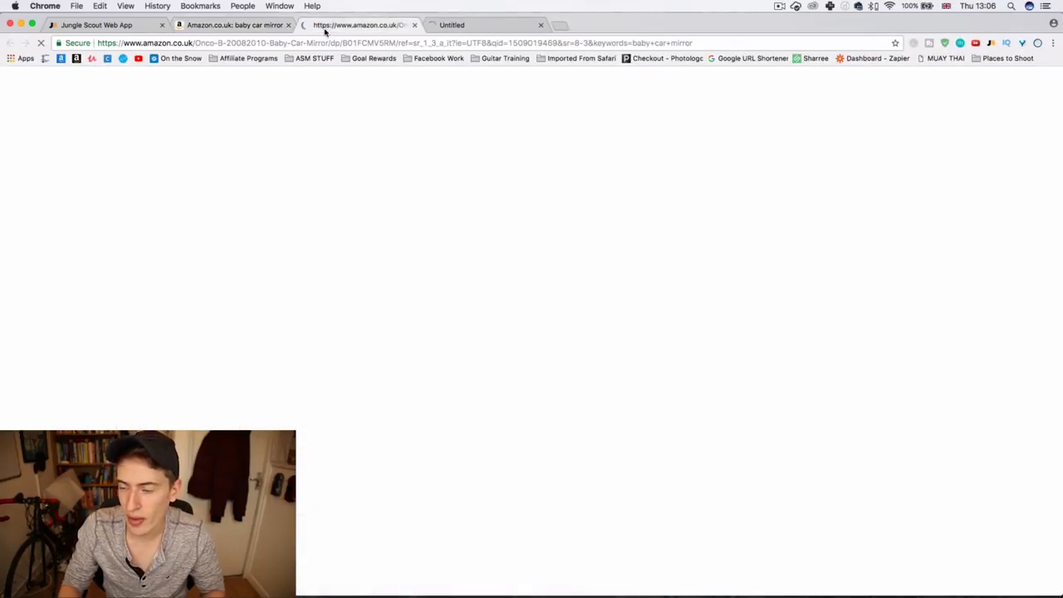
scroll(595, 337, down, 5)
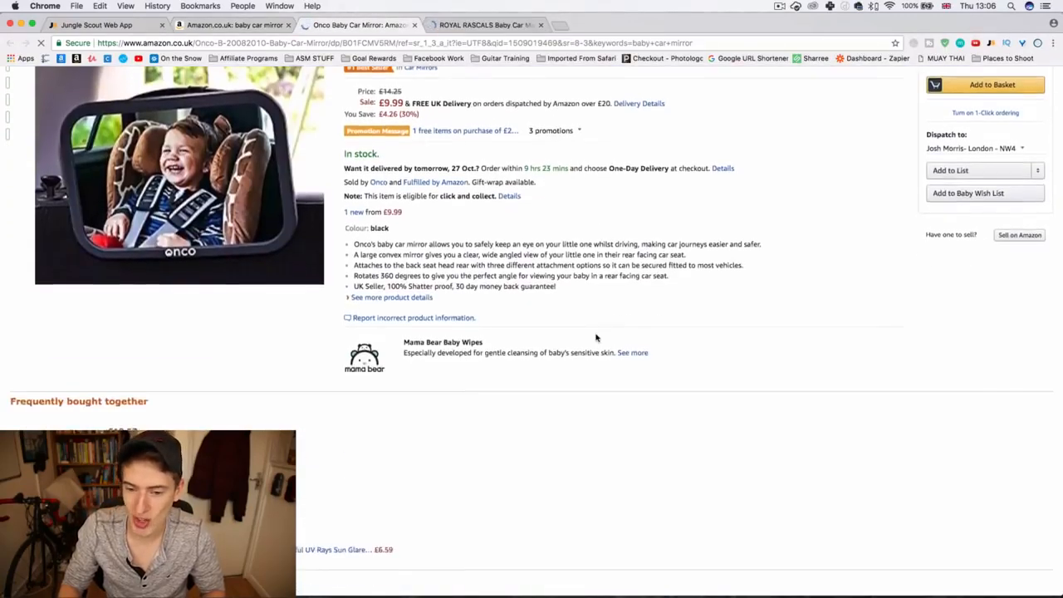
scroll(595, 337, down, 8)
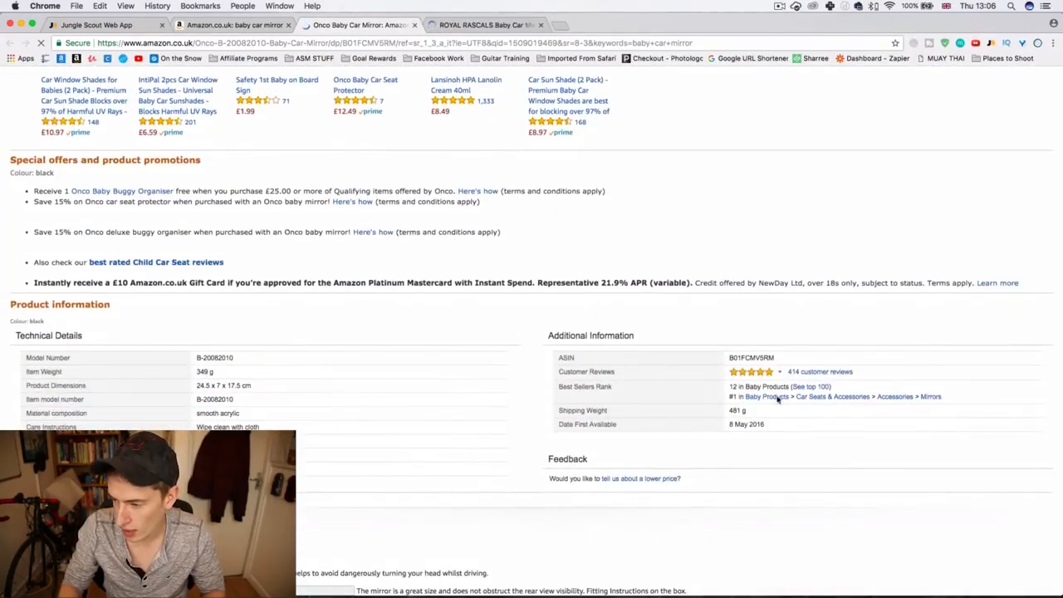
Step: Check the Royal Rascals mirror's best sellers rank and product information, and close both product tabs to return to the search results
click(465, 27)
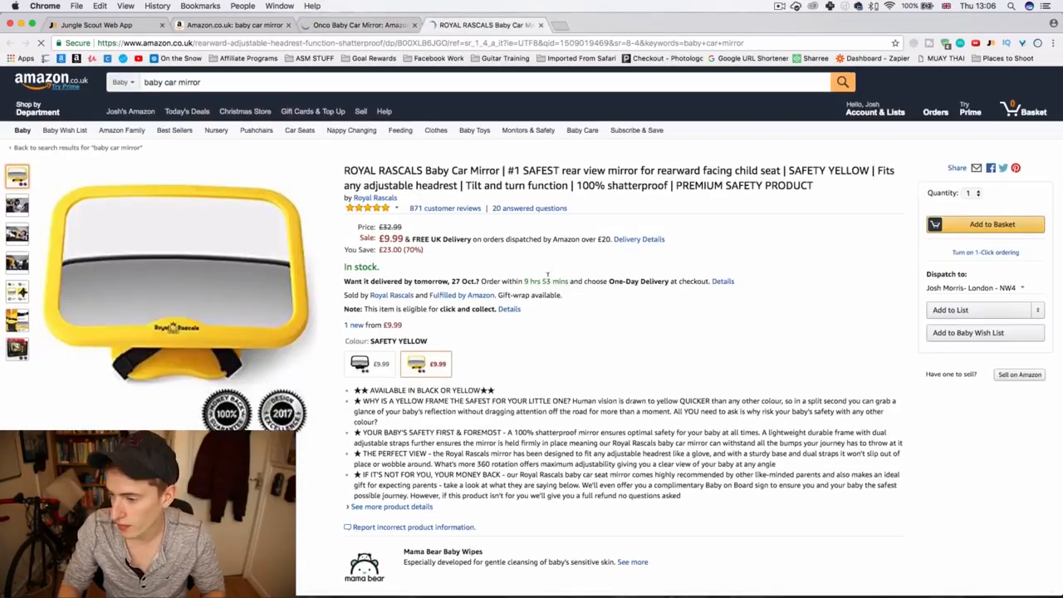
scroll(631, 333, down, 15)
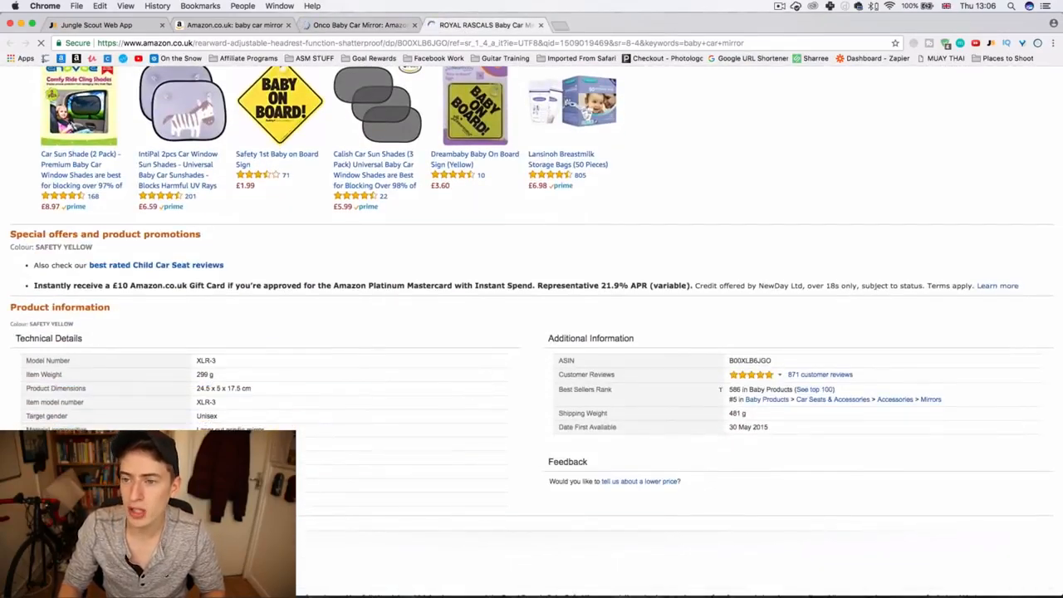
scroll(721, 388, up, 15)
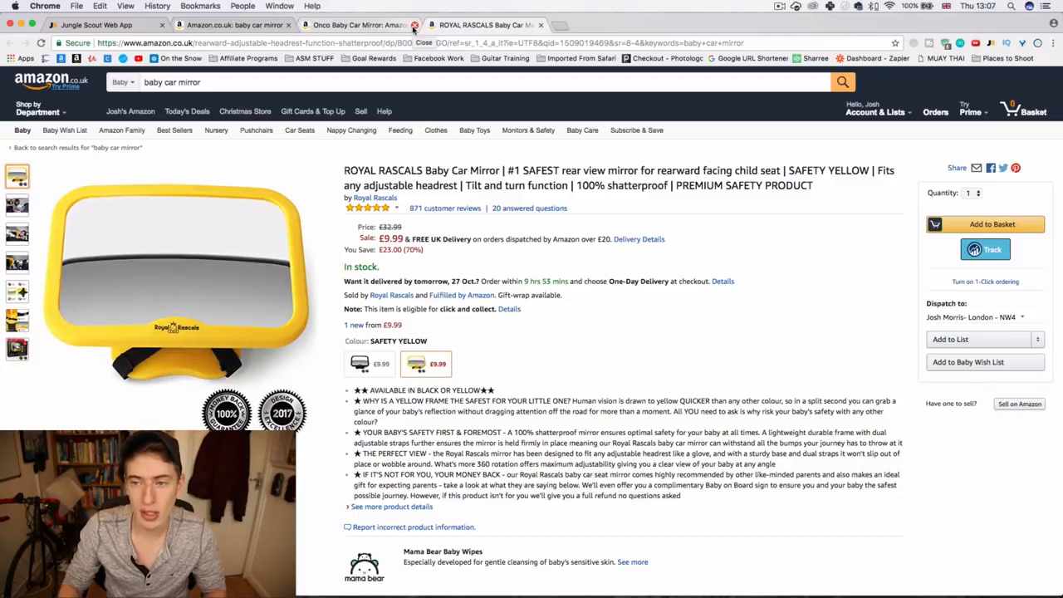
click(413, 25)
click(414, 25)
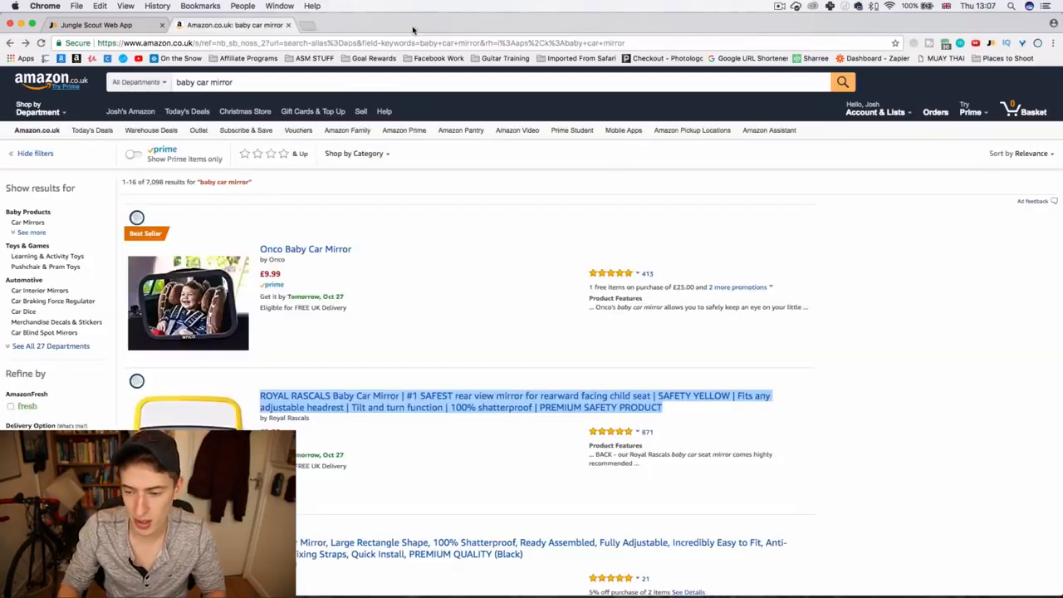
click(407, 376)
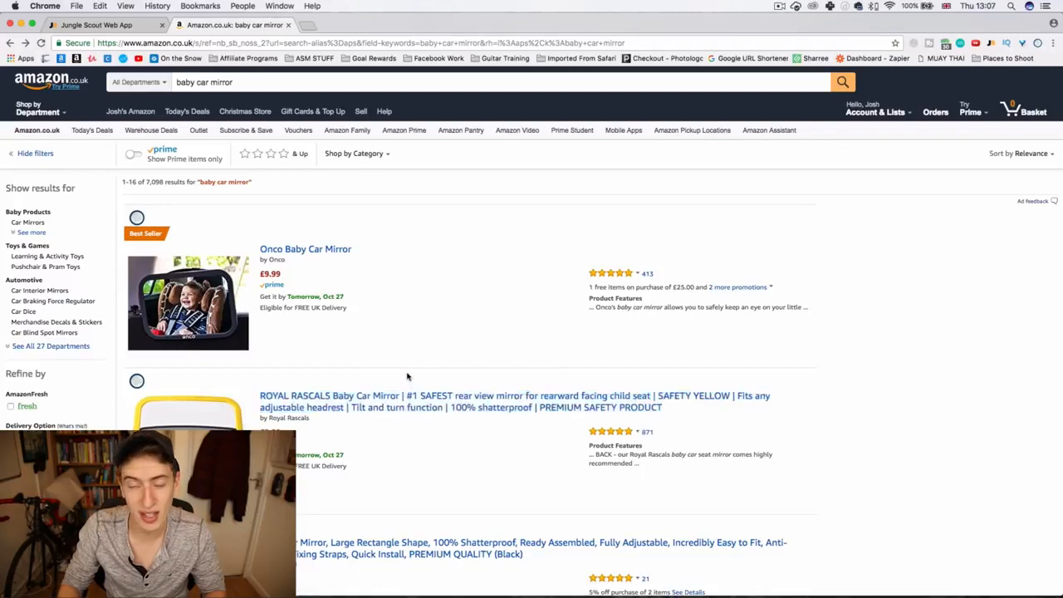